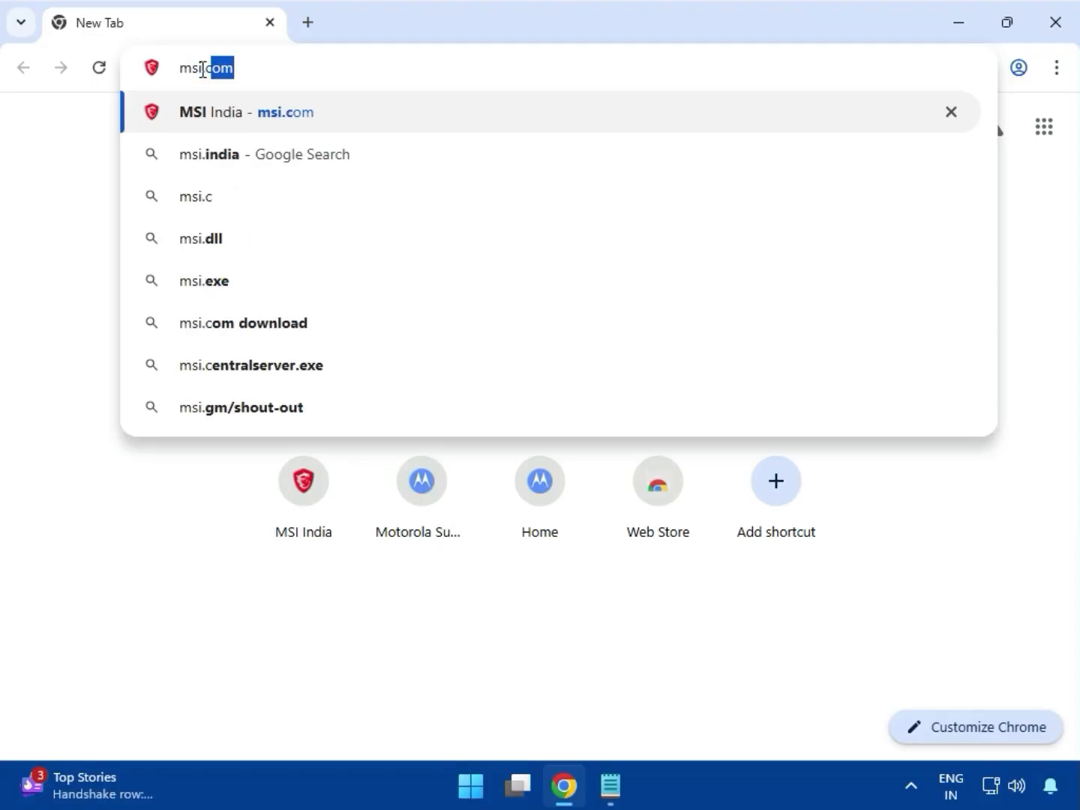
Open msi.com and search the site for MEG Z790 GODLIKE MAX.
{"action": "key", "text": "Return"}
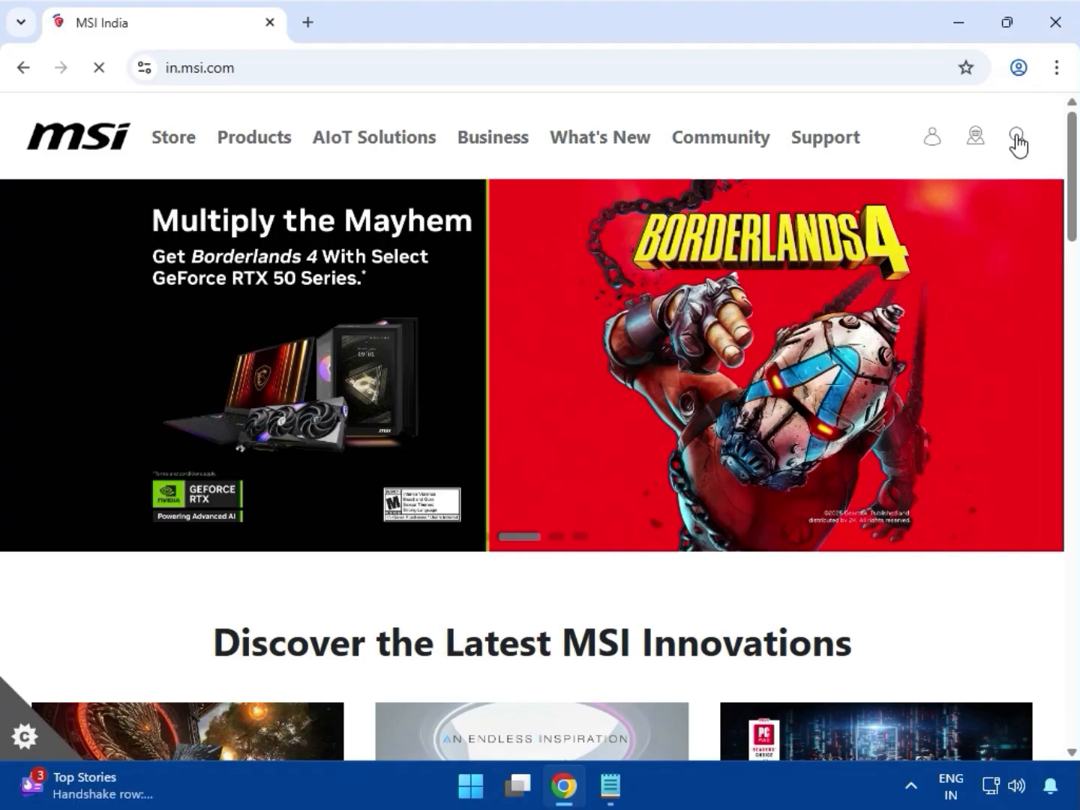
{"action": "left_click", "coordinate": [1018, 143]}
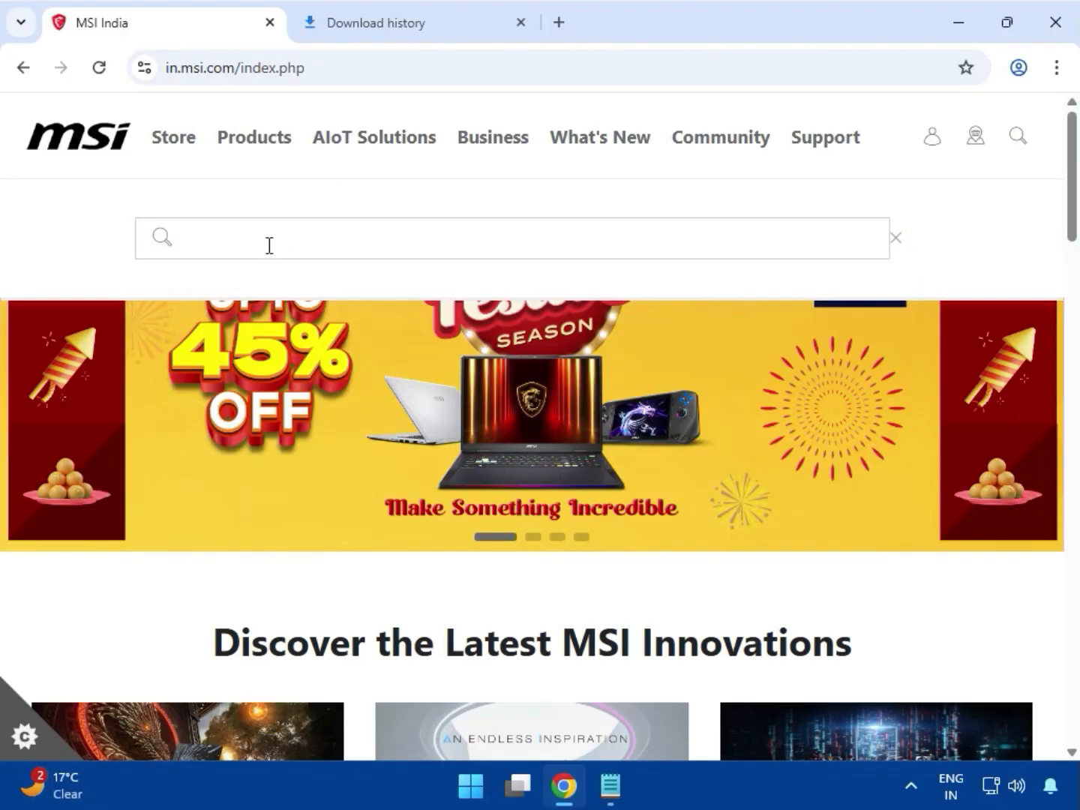
{"action": "type", "text": "MEG Z790 GODLIKE MAX"}
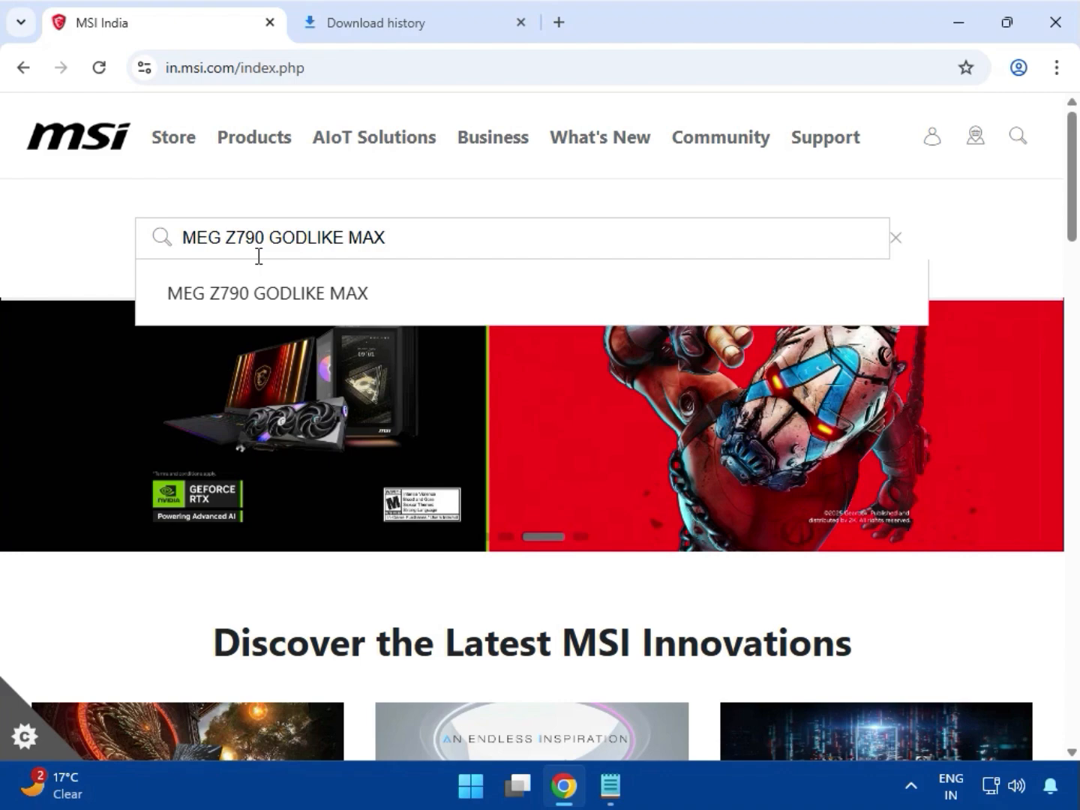
{"action": "key", "text": "Return"}
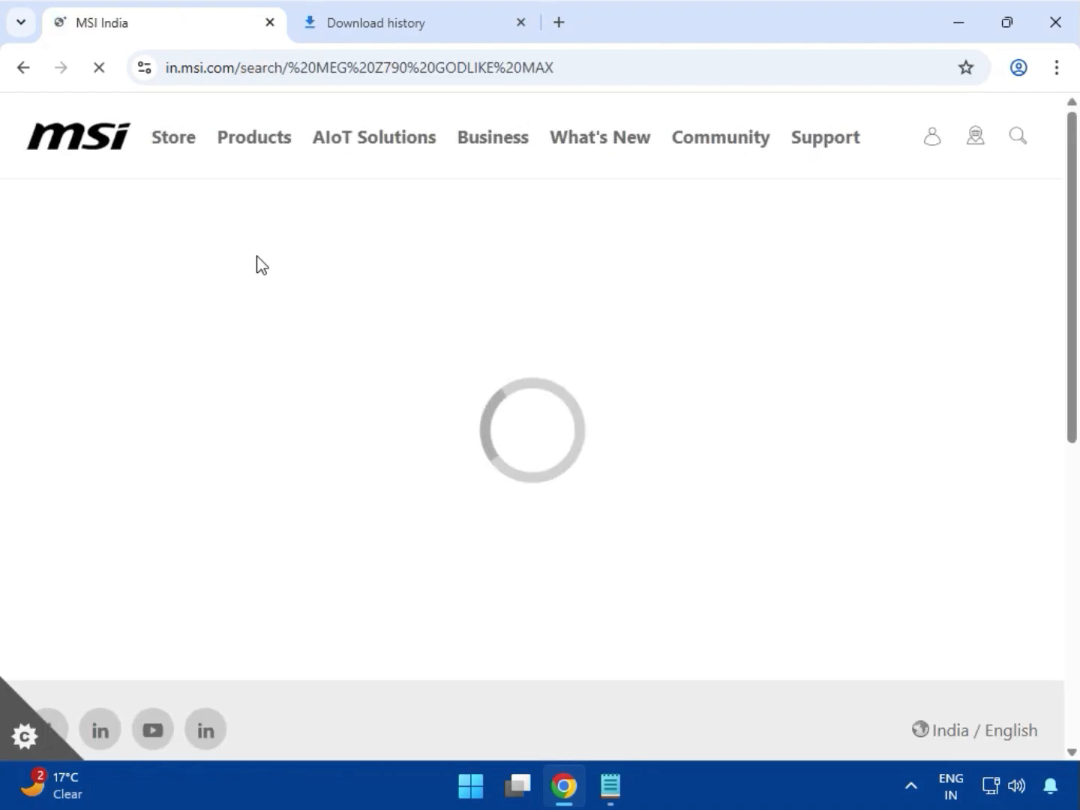
Open the MEG Z790 GODLIKE MAX support page and choose the Driver category under Drivers & Downloads.
{"action": "scroll", "coordinate": [492, 433], "scroll_direction": "down", "scroll_amount": 3}
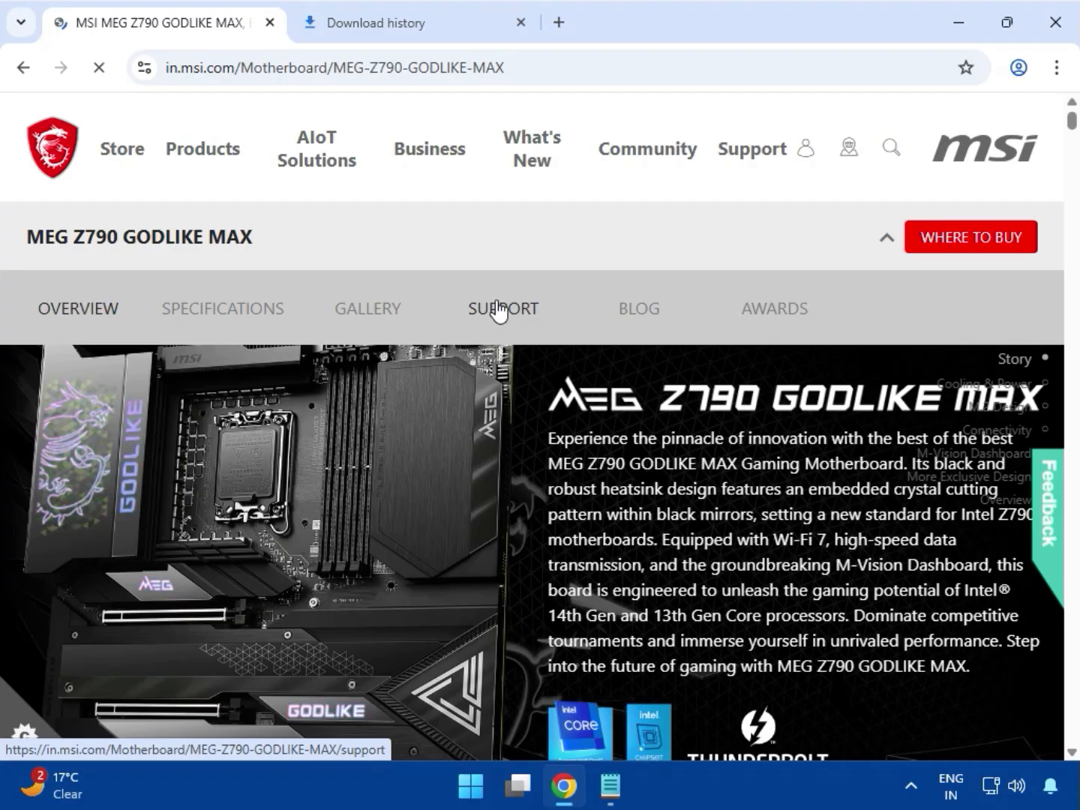
{"action": "left_click", "coordinate": [498, 309]}
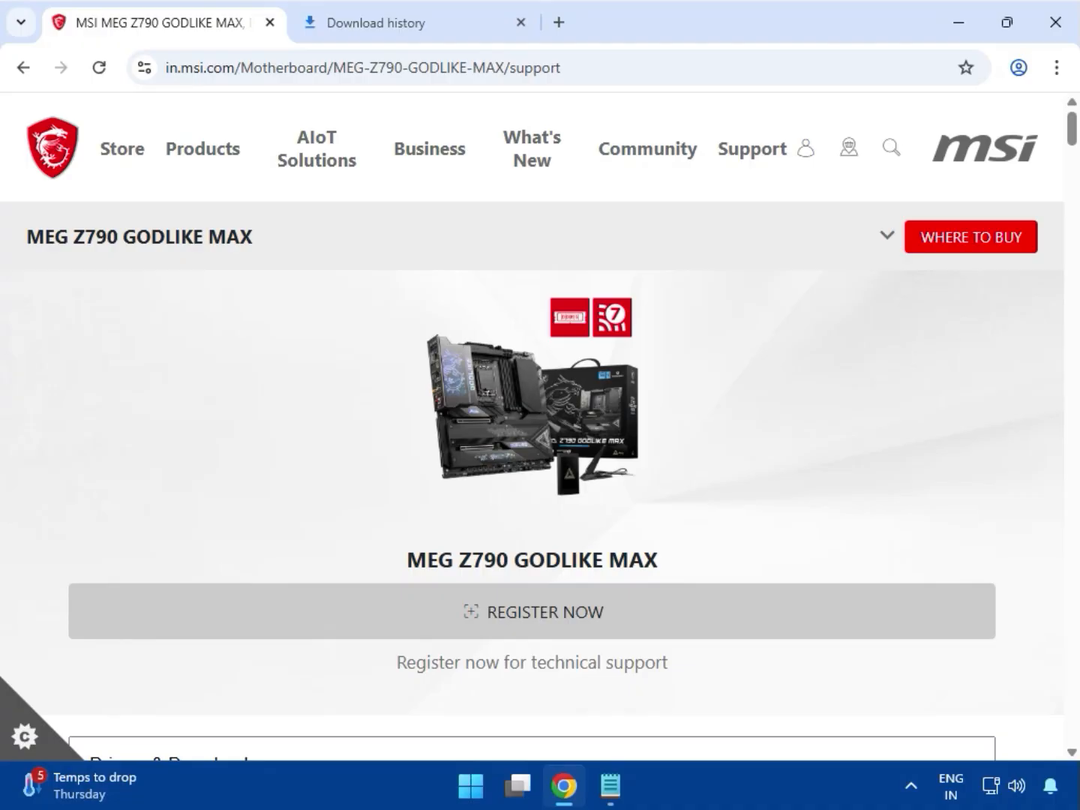
{"action": "scroll", "coordinate": [839, 583], "scroll_direction": "down", "scroll_amount": 4}
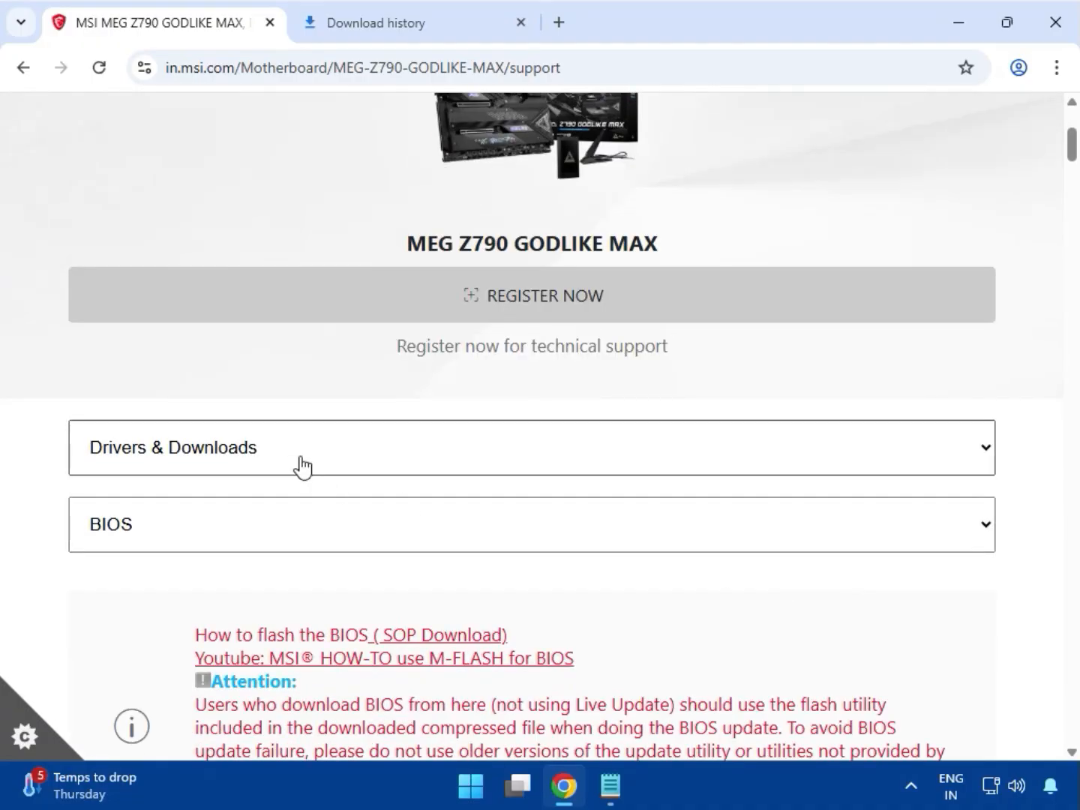
{"action": "left_click", "coordinate": [301, 463]}
{"action": "left_click", "coordinate": [206, 495]}
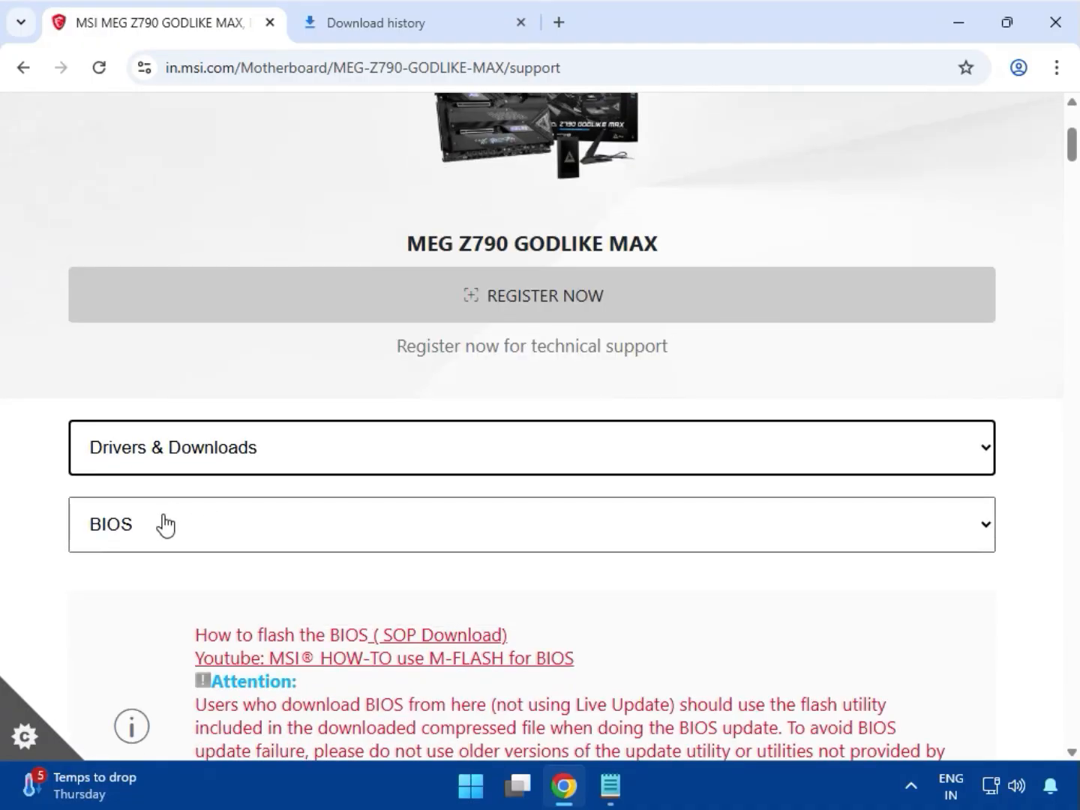
{"action": "left_click", "coordinate": [166, 530]}
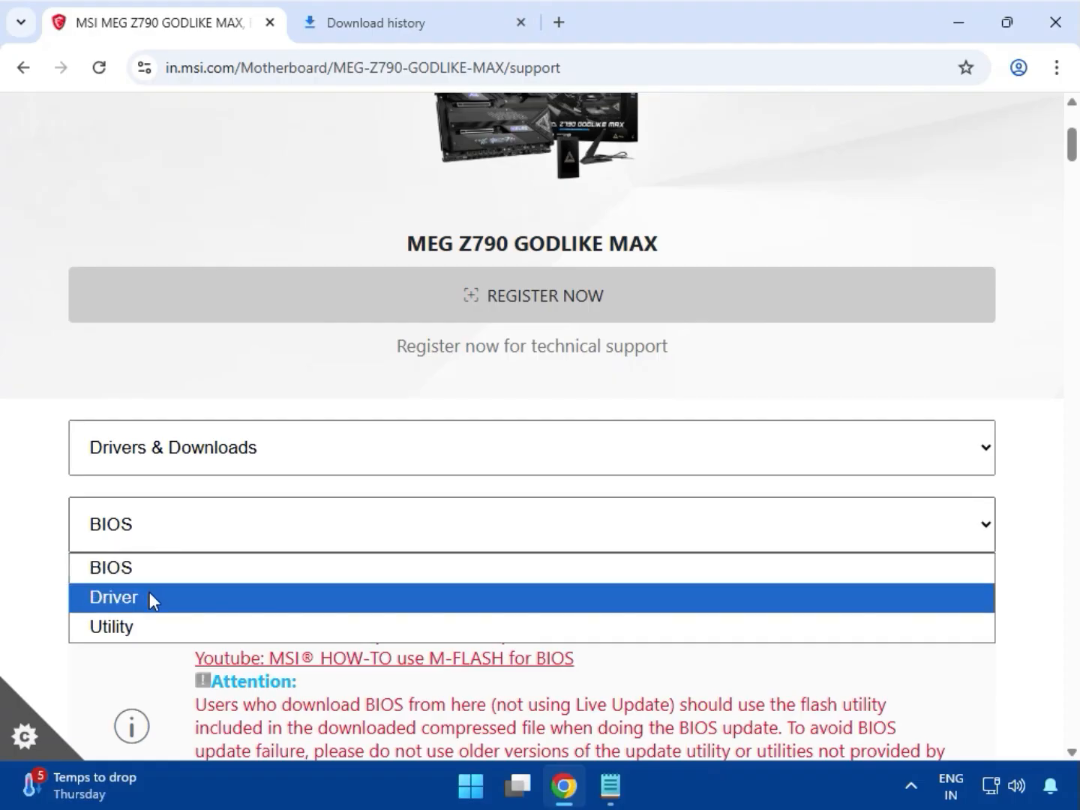
{"action": "left_click", "coordinate": [162, 555]}
{"action": "left_click", "coordinate": [168, 546]}
{"action": "left_click", "coordinate": [142, 597]}
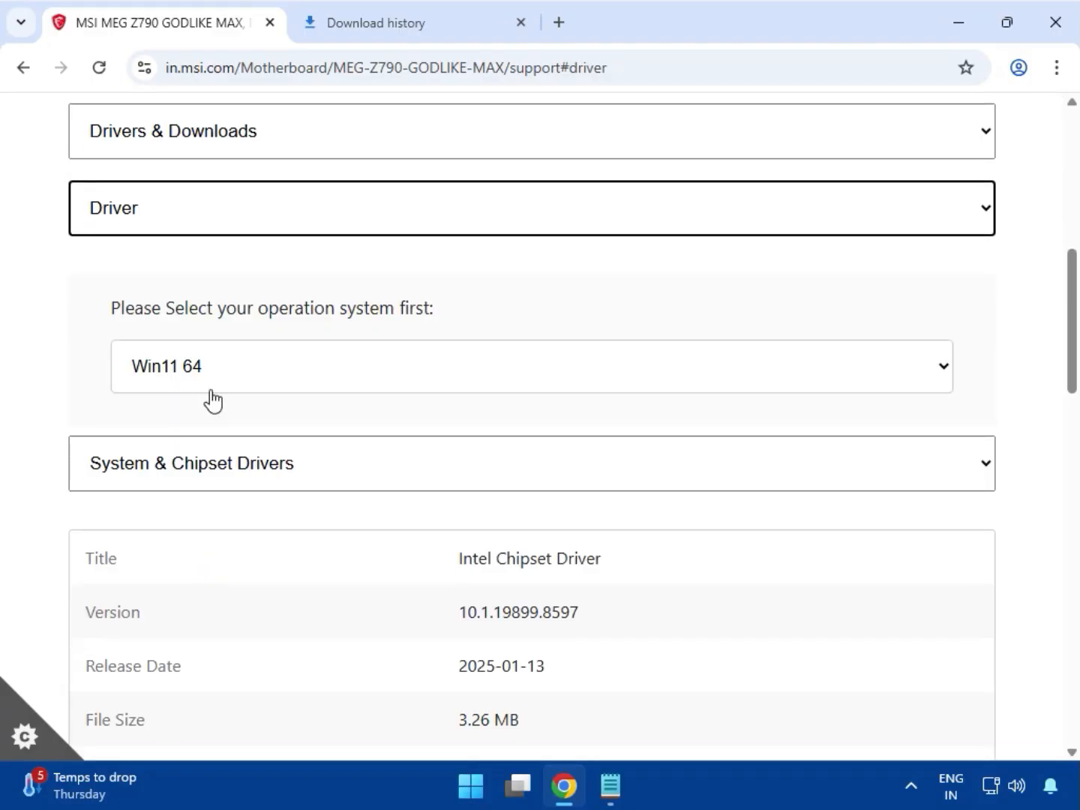
Keep Win11 64 as the operating system and download the Intel Chipset Driver from System & Chipset Drivers.
{"action": "left_click", "coordinate": [212, 389]}
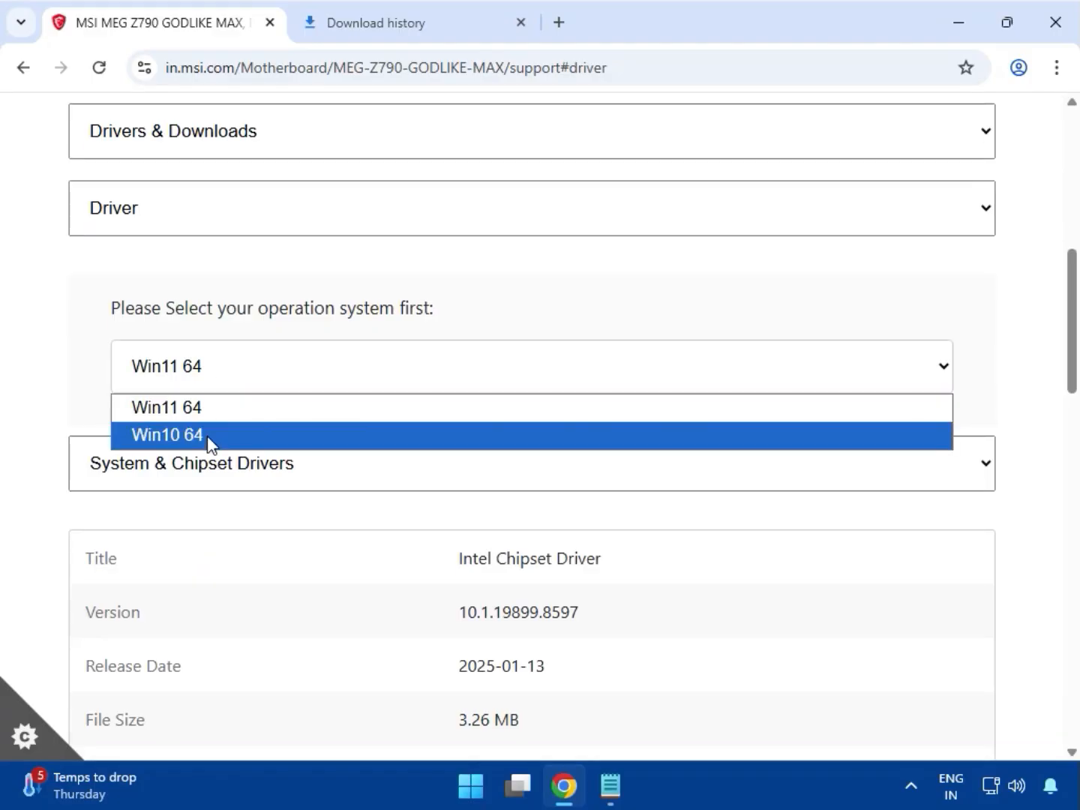
{"action": "left_click", "coordinate": [201, 414]}
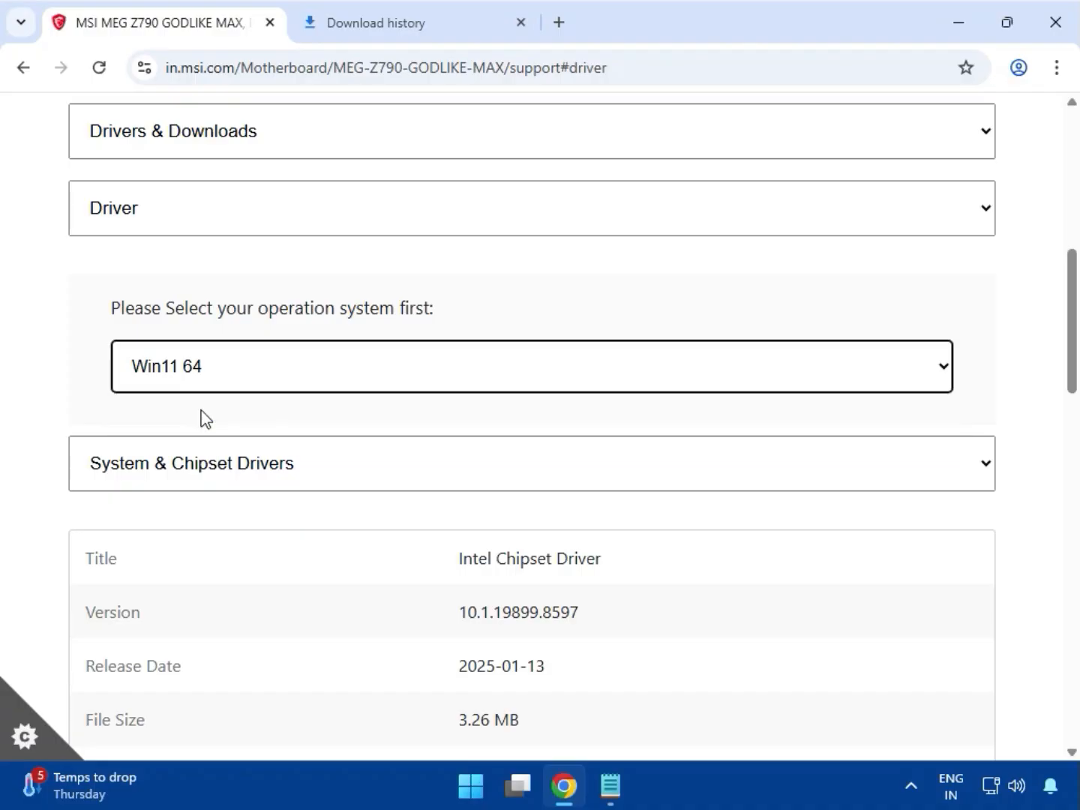
{"action": "scroll", "coordinate": [168, 470], "scroll_direction": "down", "scroll_amount": 1}
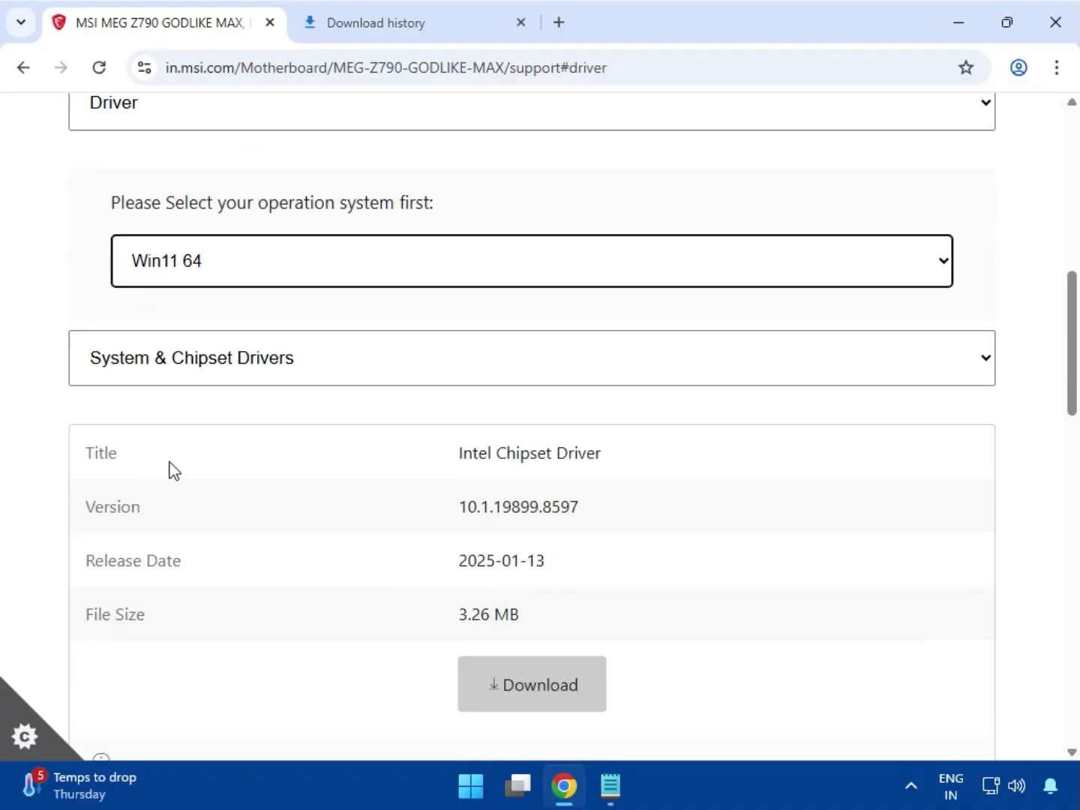
{"action": "left_click", "coordinate": [212, 368]}
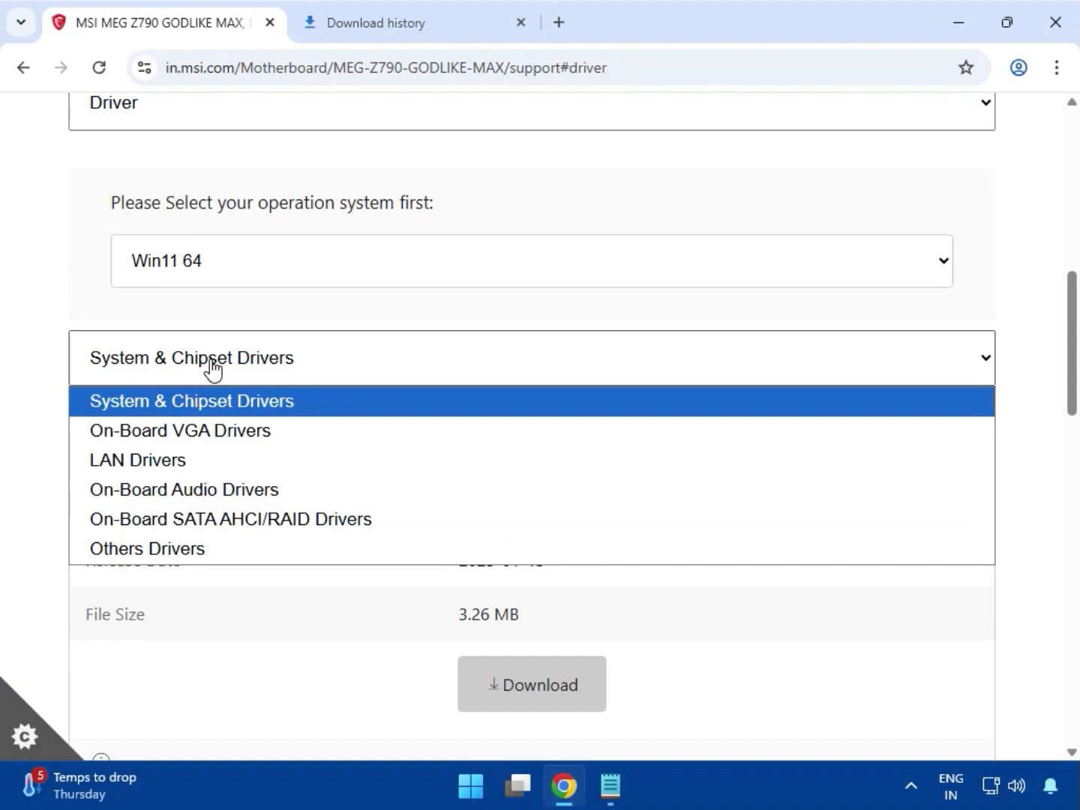
{"action": "left_click", "coordinate": [204, 408]}
{"action": "scroll", "coordinate": [480, 525], "scroll_direction": "down", "scroll_amount": 1}
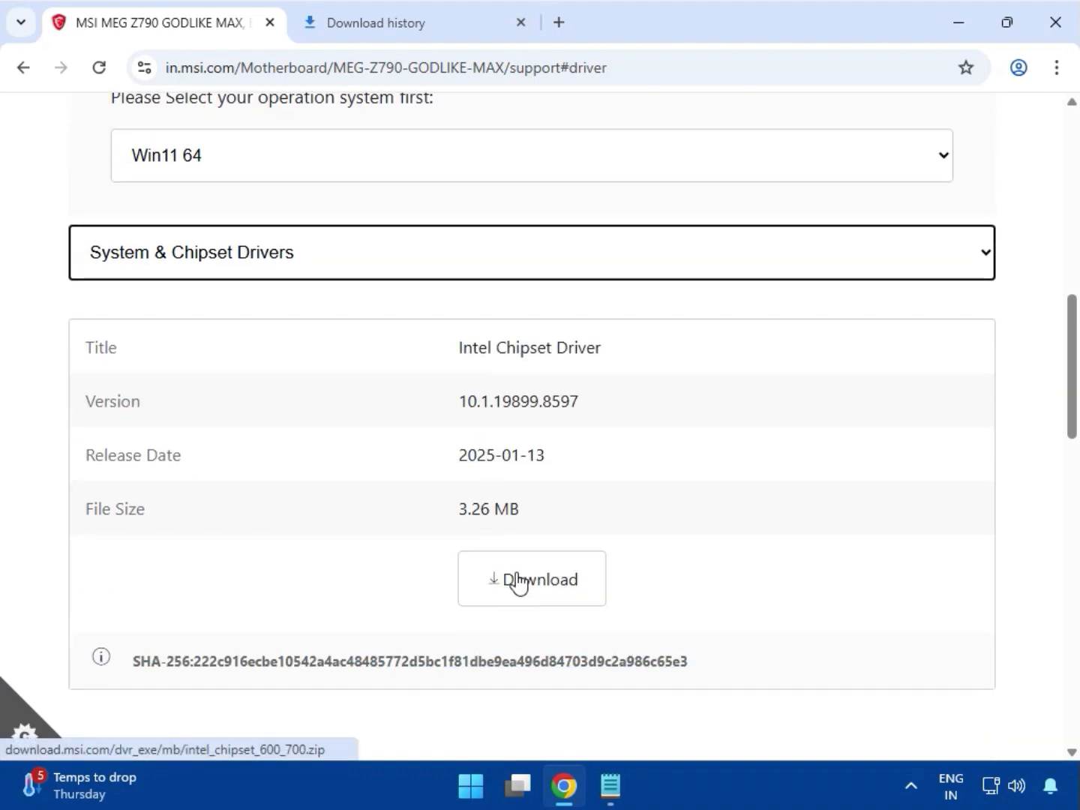
{"action": "left_click", "coordinate": [517, 582]}
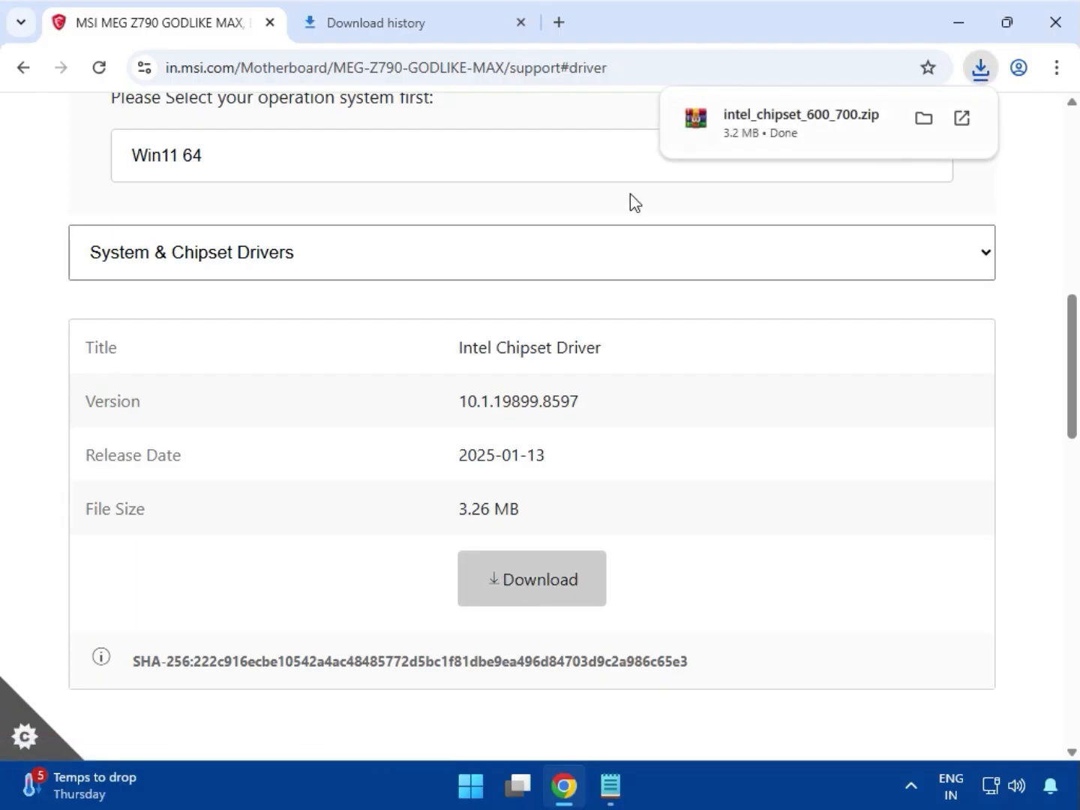
Switch to On-Board VGA Drivers and download the Intel SVGA Drivers.
{"action": "left_click", "coordinate": [304, 270]}
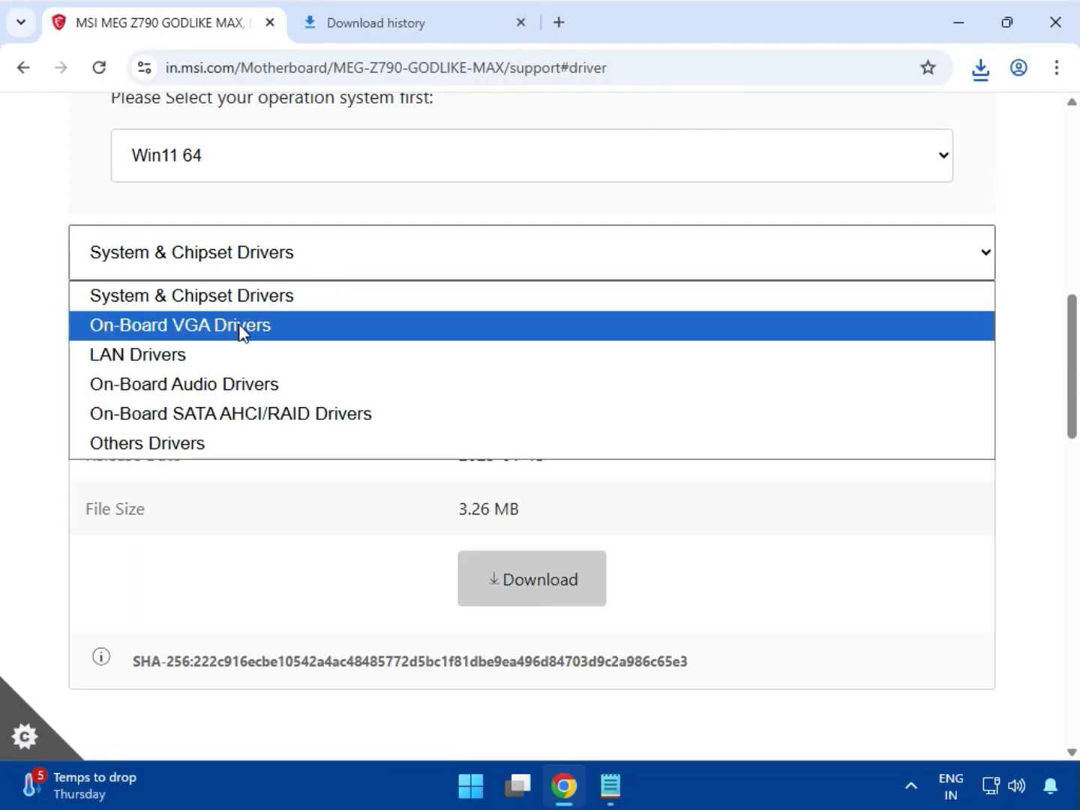
{"action": "left_click", "coordinate": [242, 331]}
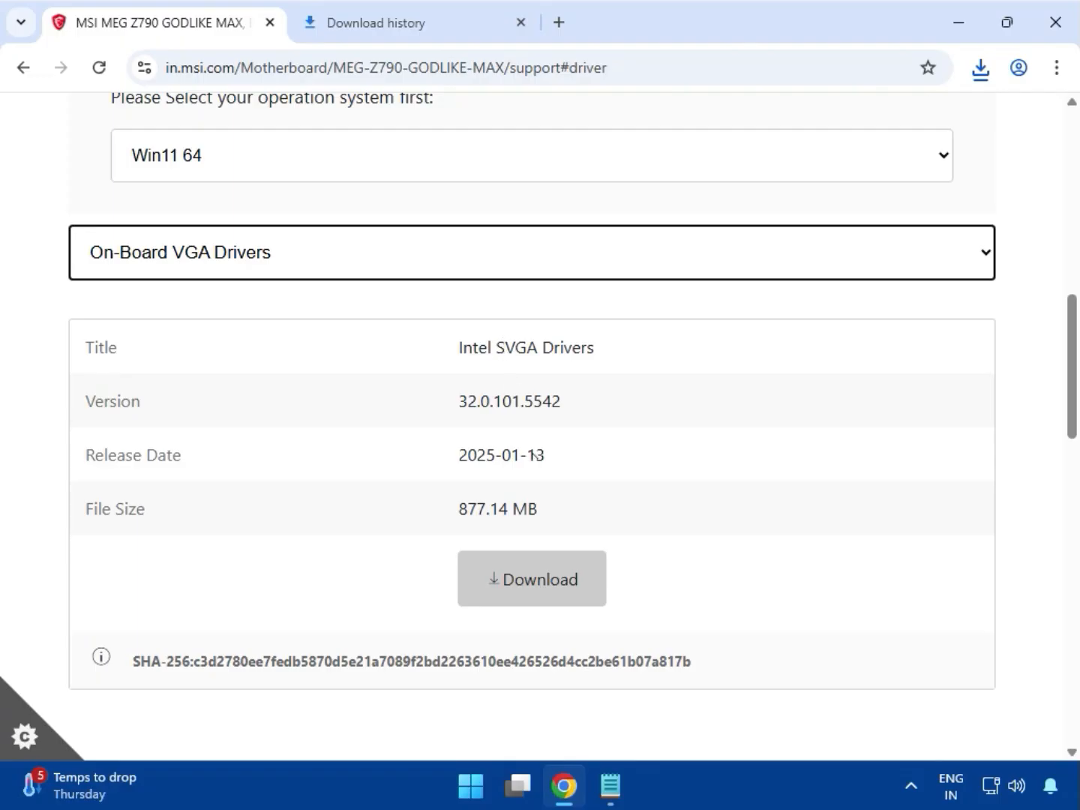
{"action": "scroll", "coordinate": [581, 550], "scroll_direction": "down", "scroll_amount": 3}
{"action": "scroll", "coordinate": [571, 535], "scroll_direction": "up", "scroll_amount": 3}
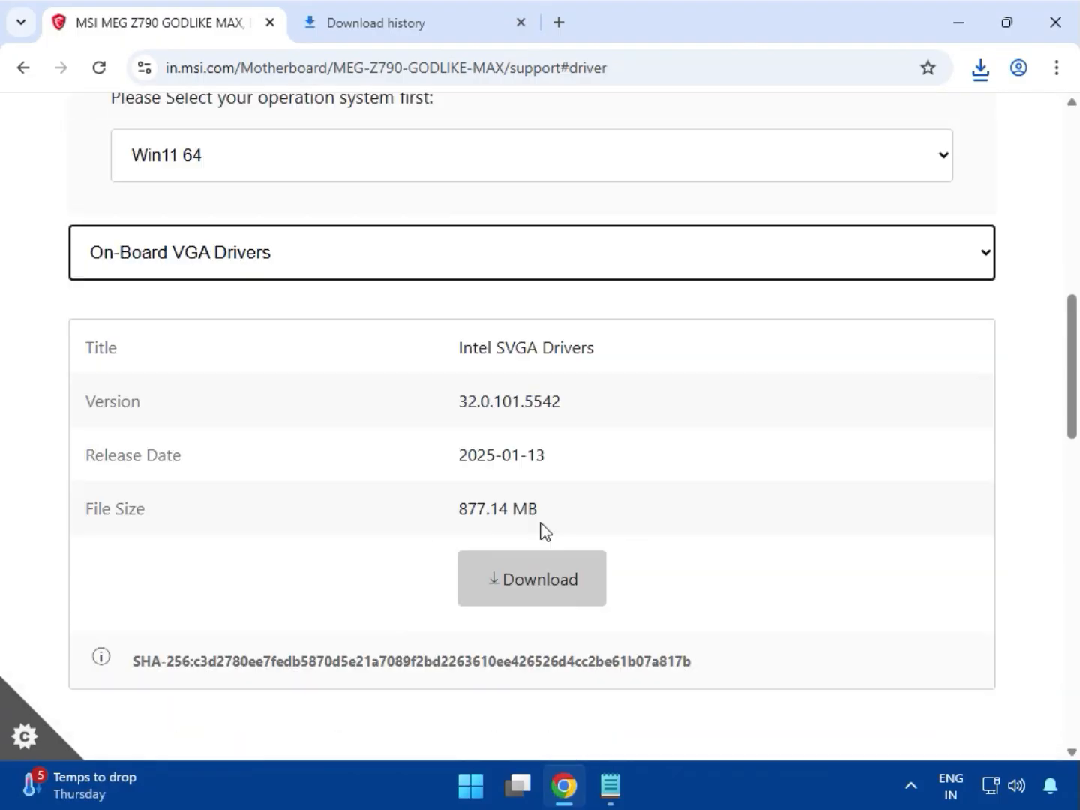
{"action": "left_click", "coordinate": [529, 581]}
Switch to LAN Drivers and download the Qualcomm NCM865 BlueTooth Drivers.
{"action": "left_click", "coordinate": [243, 259]}
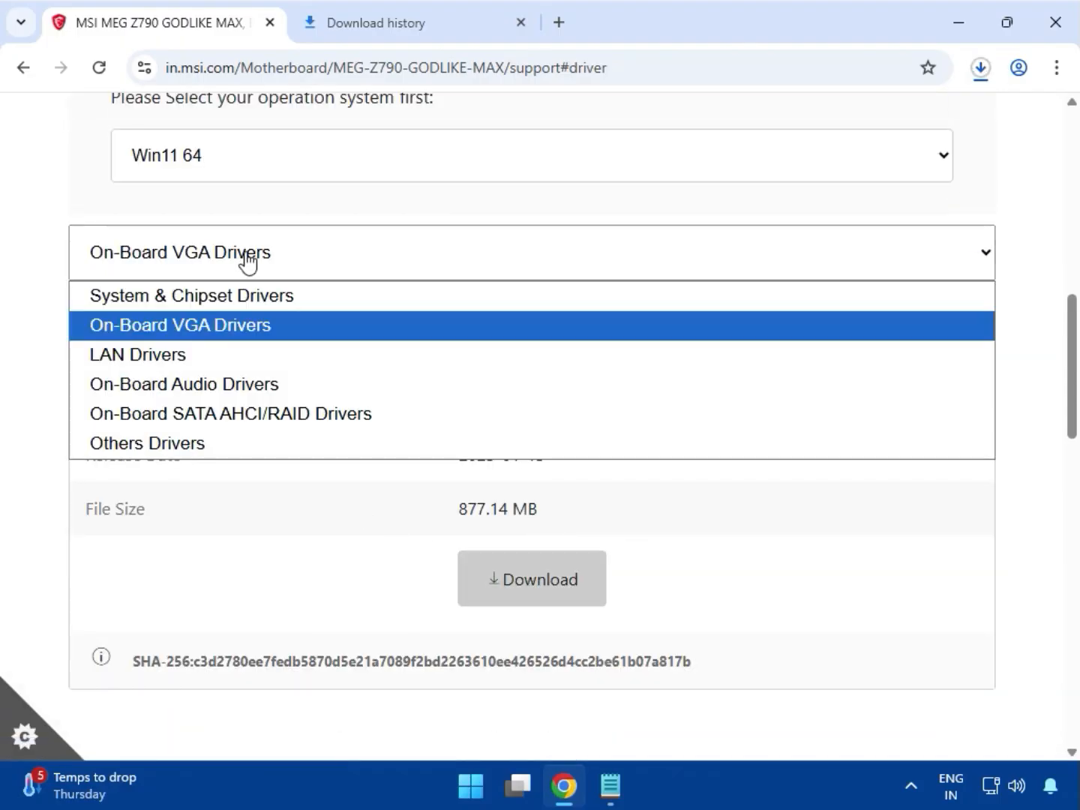
{"action": "left_click", "coordinate": [200, 362]}
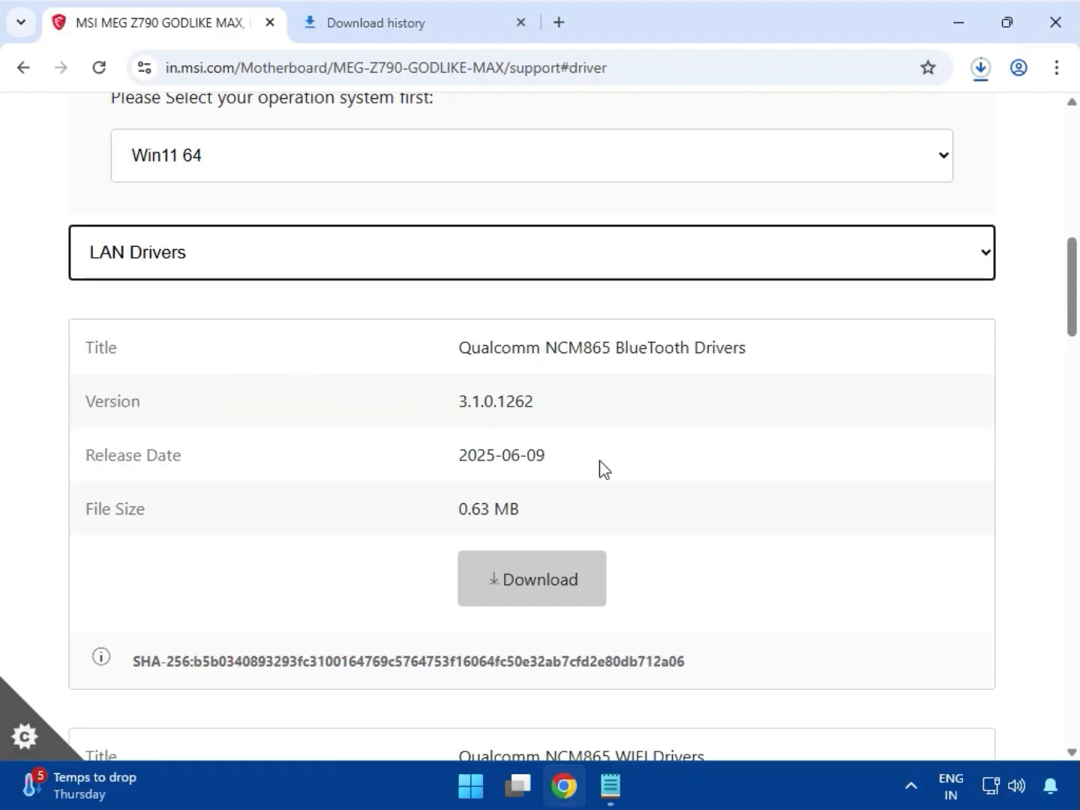
{"action": "scroll", "coordinate": [604, 469], "scroll_direction": "down", "scroll_amount": 3}
{"action": "scroll", "coordinate": [603, 469], "scroll_direction": "up", "scroll_amount": 2}
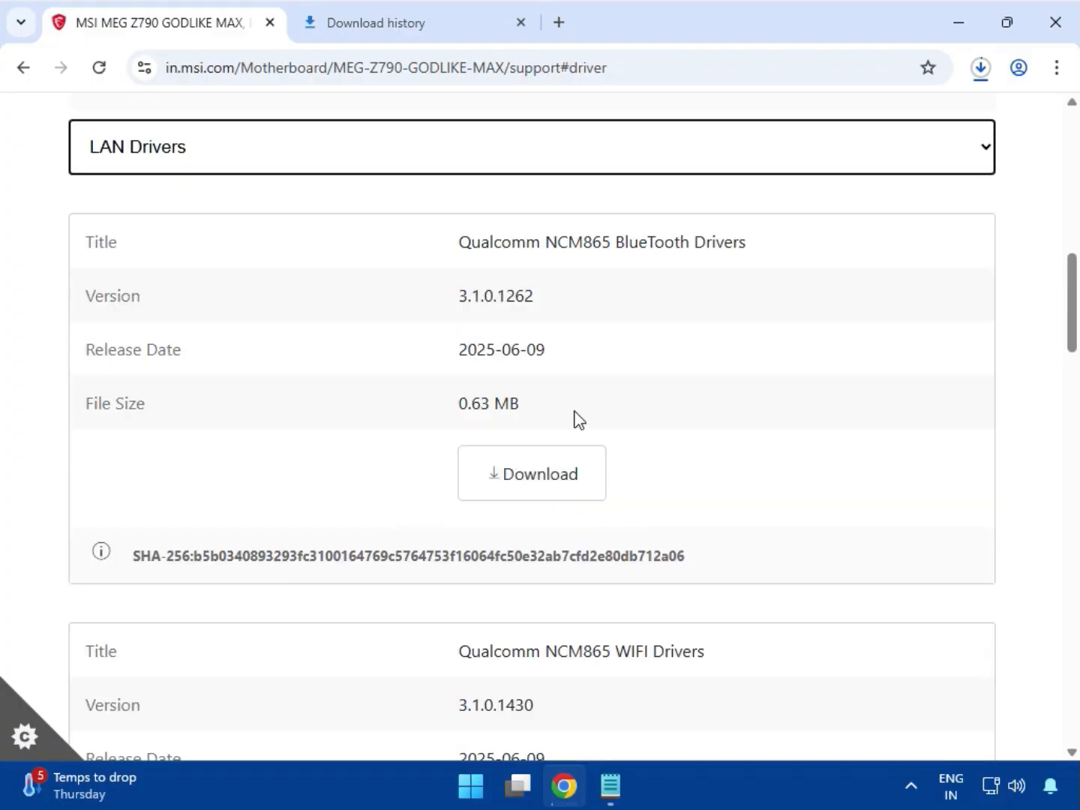
{"action": "left_click_drag", "start_coordinate": [611, 243], "coordinate": [781, 250]}
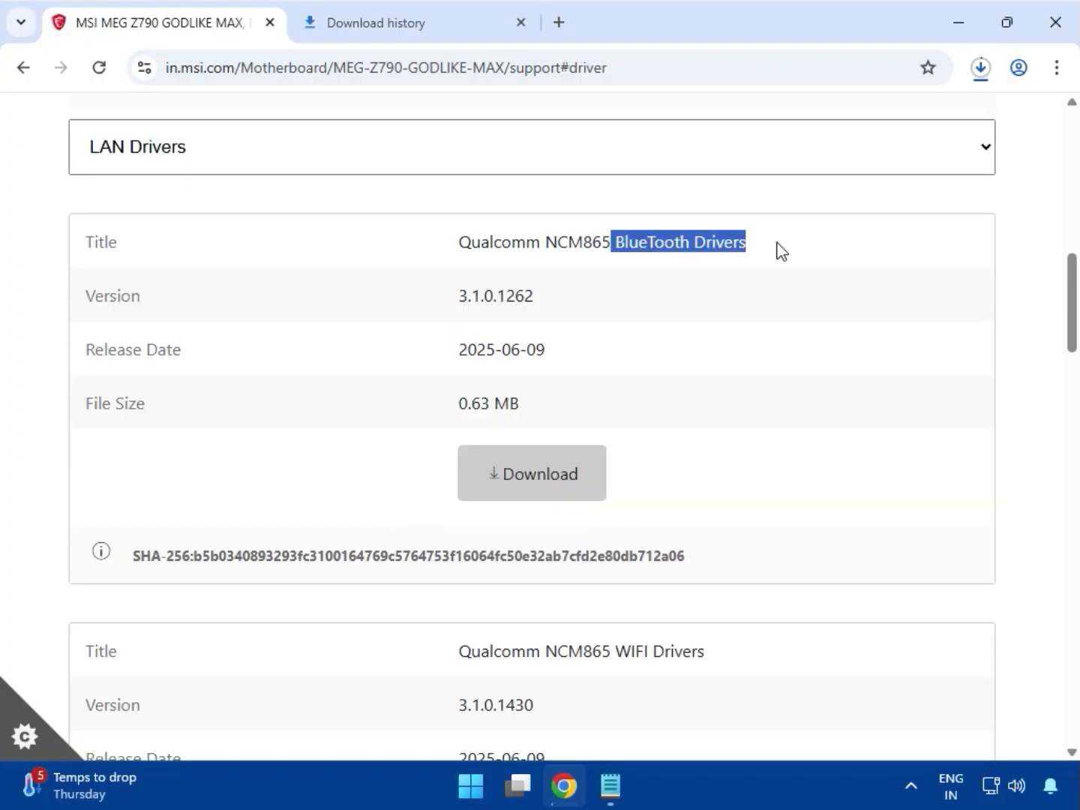
{"action": "left_click", "coordinate": [530, 462]}
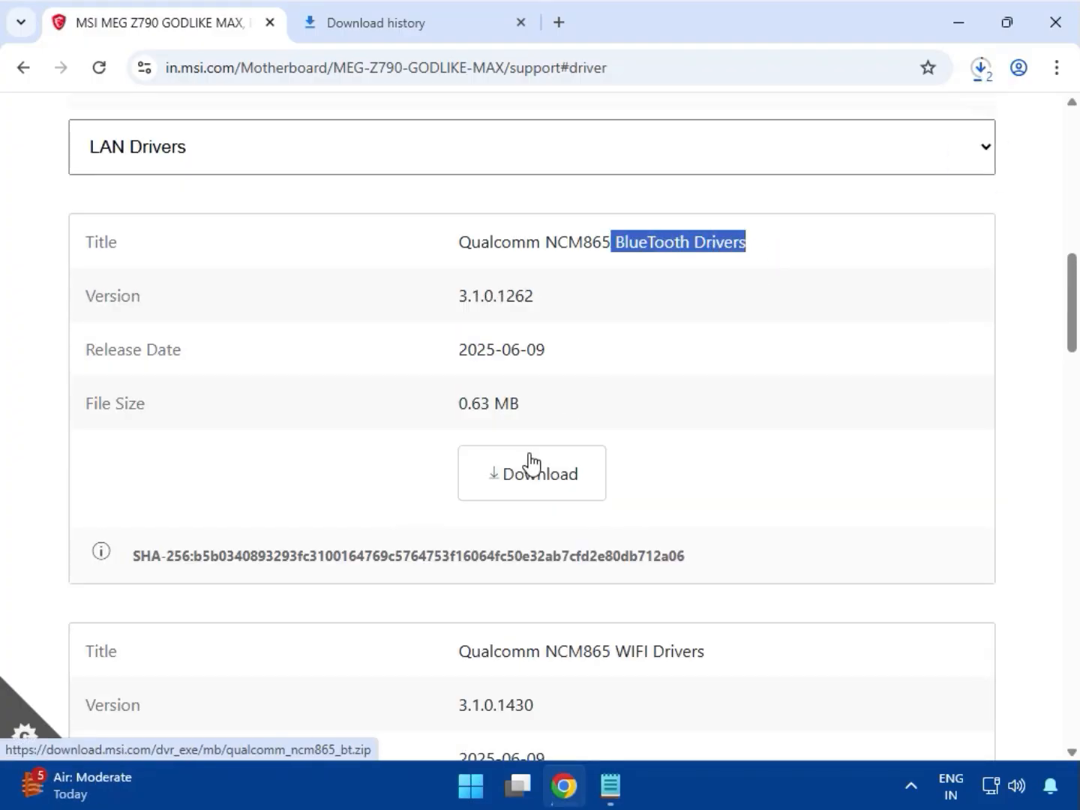
Download the Qualcomm NCM865 WIFI Drivers listed below.
{"action": "scroll", "coordinate": [529, 462], "scroll_direction": "down", "scroll_amount": 3}
{"action": "left_click_drag", "start_coordinate": [618, 443], "coordinate": [706, 442]}
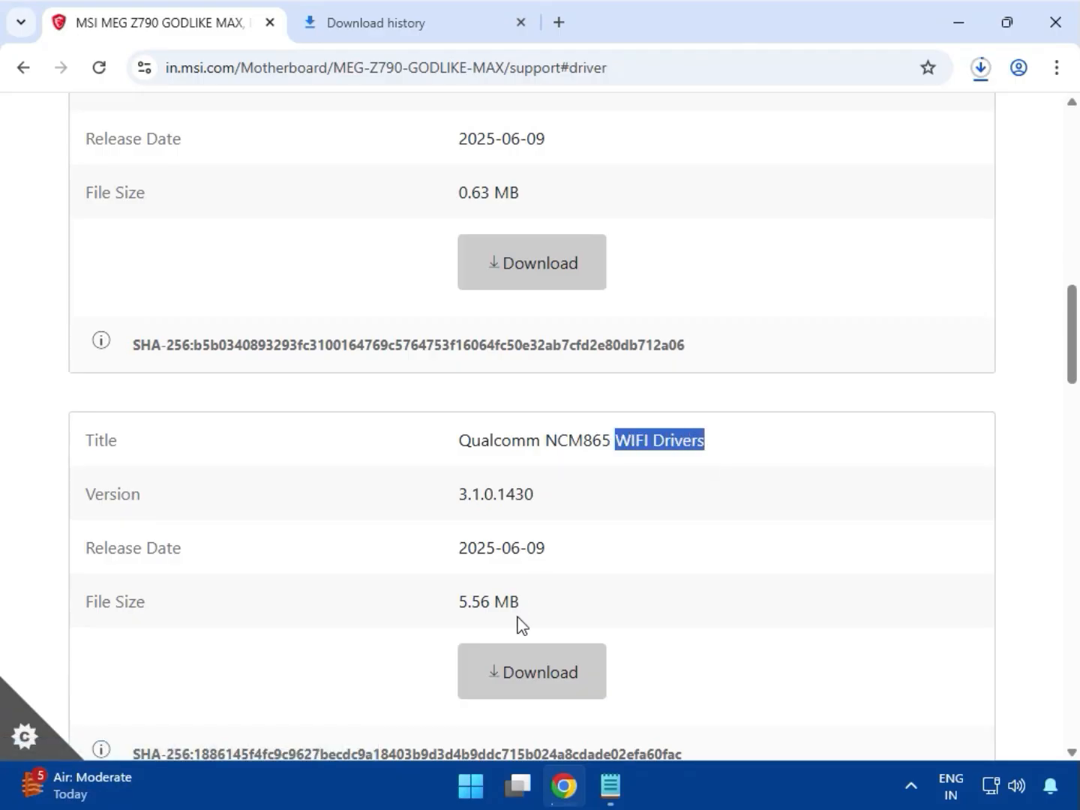
{"action": "left_click", "coordinate": [530, 673]}
Download the Intel Network Drivers from the LAN Drivers list.
{"action": "scroll", "coordinate": [542, 626], "scroll_direction": "down", "scroll_amount": 6}
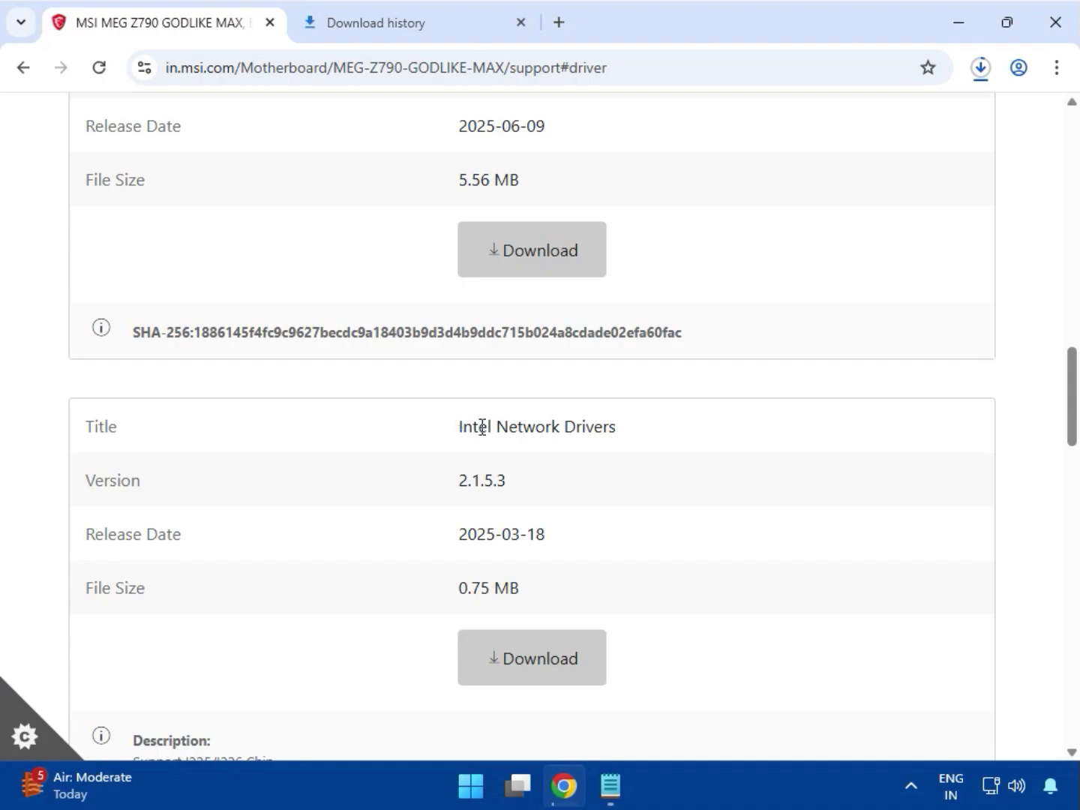
{"action": "left_click_drag", "start_coordinate": [458, 427], "coordinate": [636, 436]}
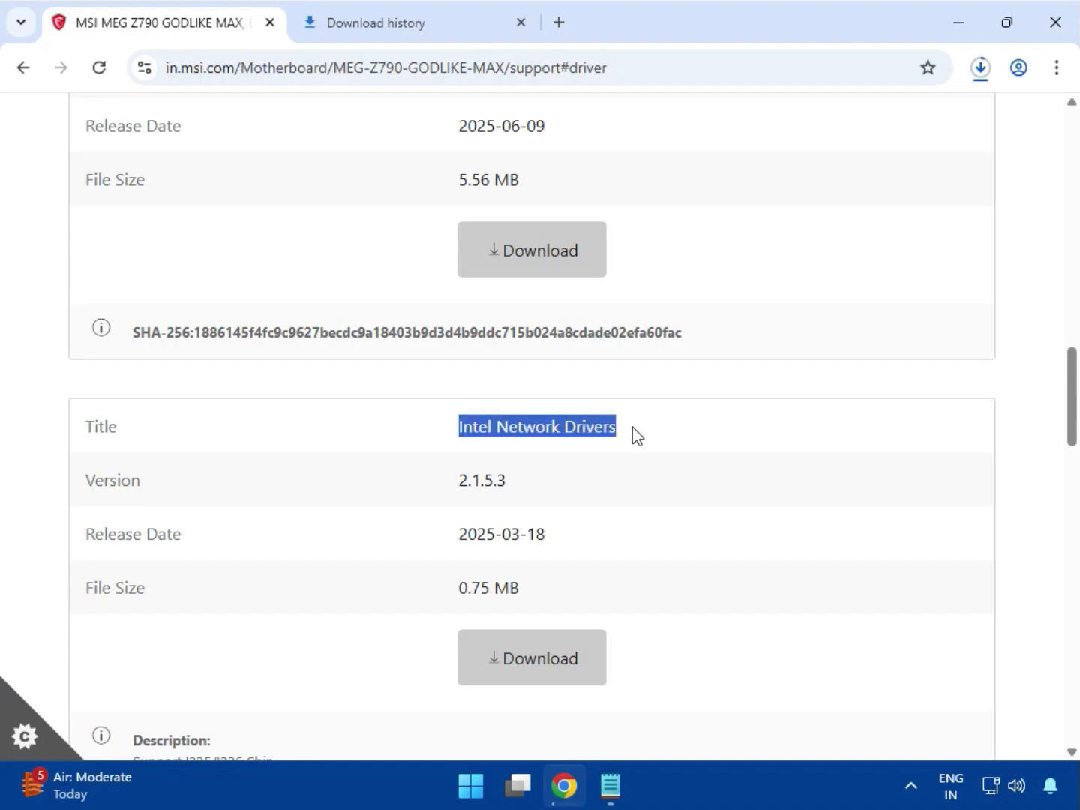
{"action": "left_click", "coordinate": [557, 637]}
Download the 10G Super Lan Drivers from the LAN Drivers list.
{"action": "scroll", "coordinate": [570, 607], "scroll_direction": "down", "scroll_amount": 3}
{"action": "scroll", "coordinate": [570, 600], "scroll_direction": "down", "scroll_amount": 3}
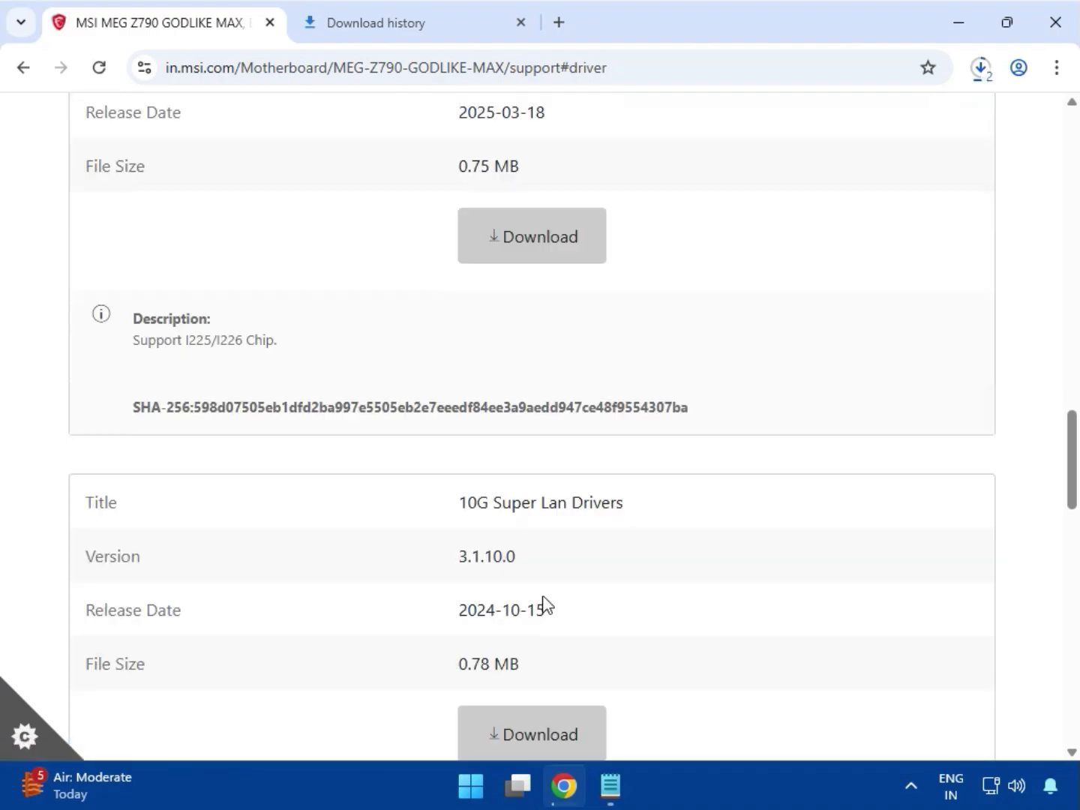
{"action": "left_click_drag", "start_coordinate": [459, 501], "coordinate": [635, 507]}
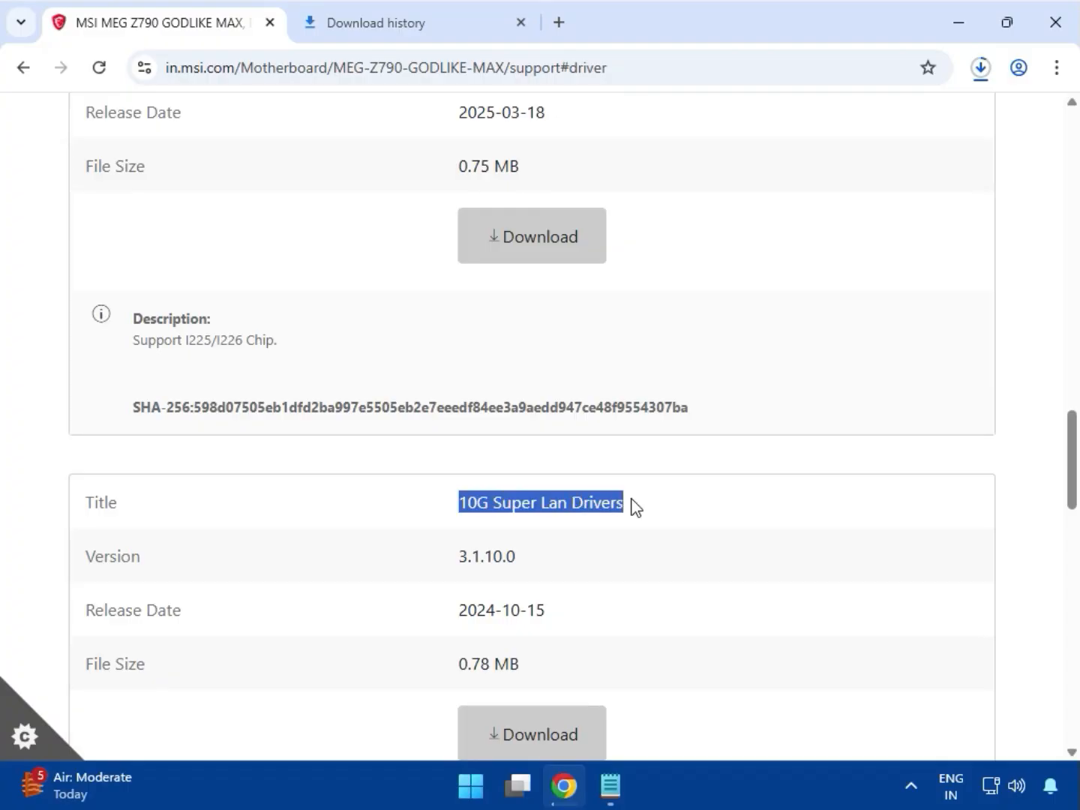
{"action": "scroll", "coordinate": [545, 600], "scroll_direction": "down", "scroll_amount": 2}
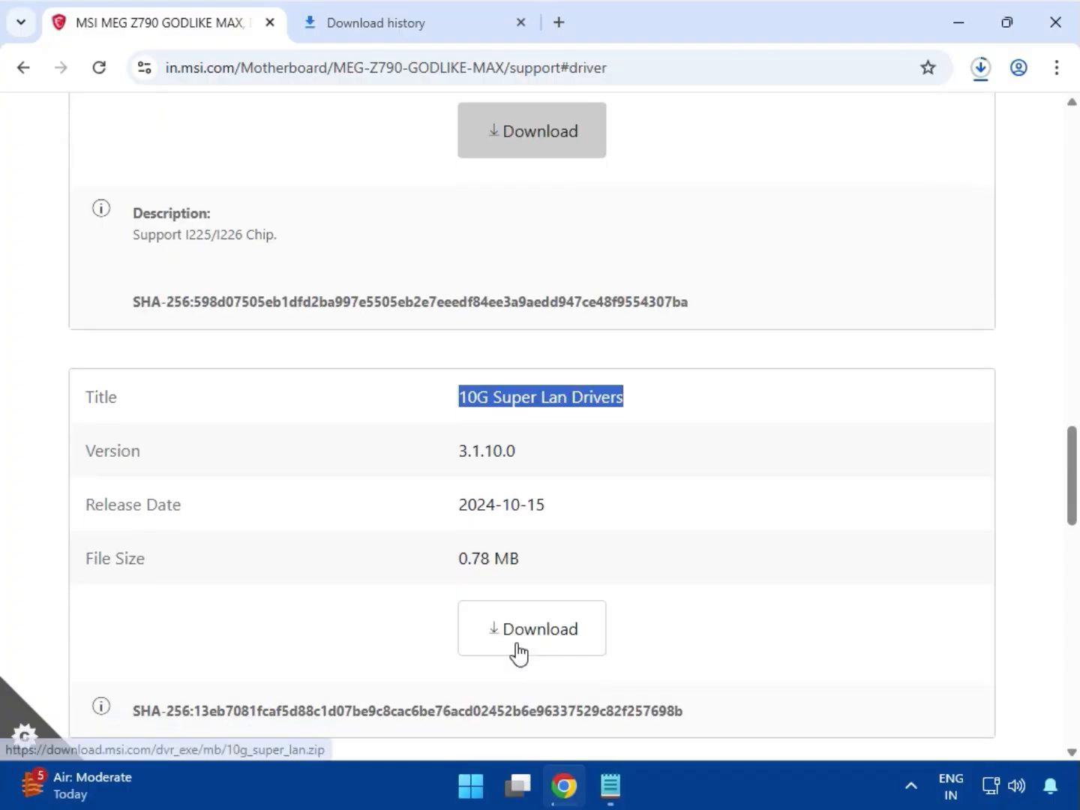
{"action": "left_click", "coordinate": [525, 633]}
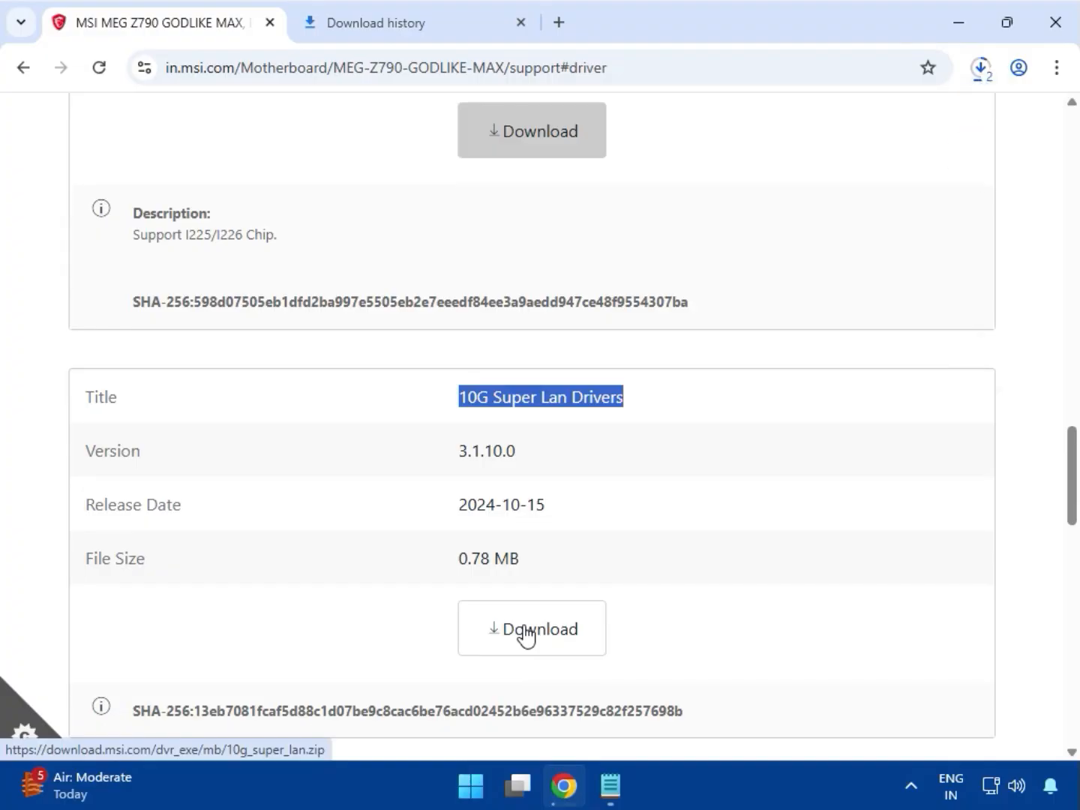
Check the recent download history for the downloaded driver files.
{"action": "scroll", "coordinate": [527, 635], "scroll_direction": "down", "scroll_amount": 4}
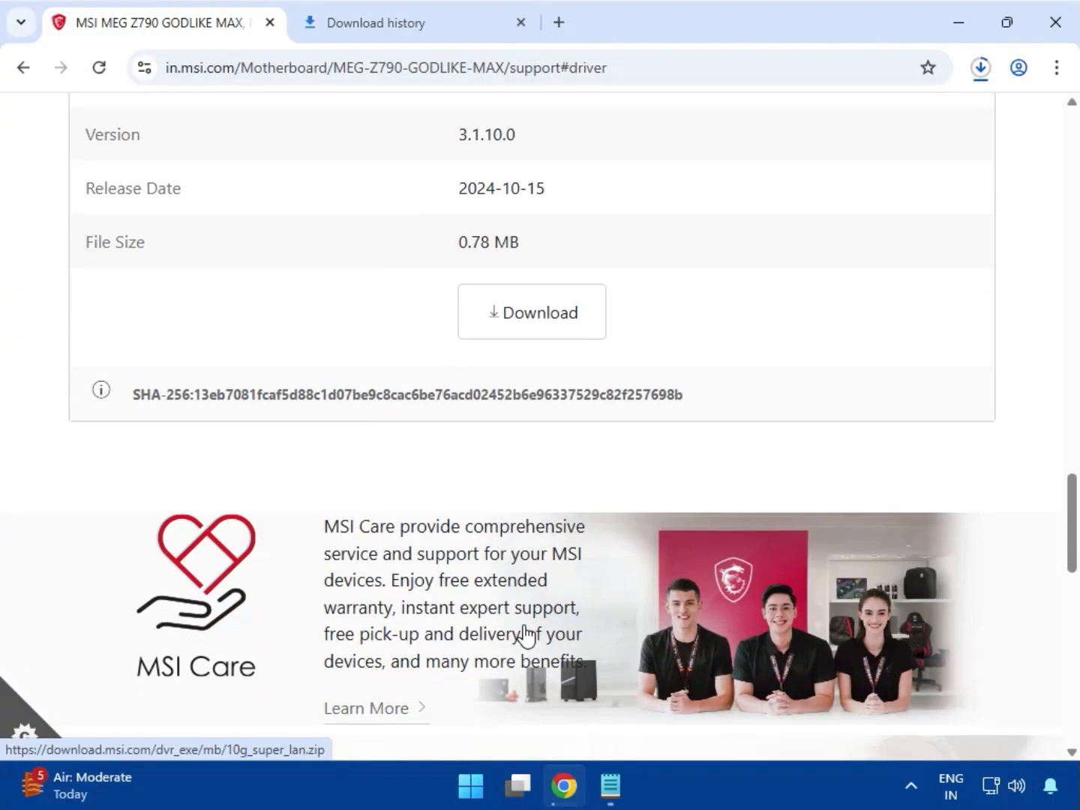
{"action": "scroll", "coordinate": [527, 636], "scroll_direction": "up", "scroll_amount": 7}
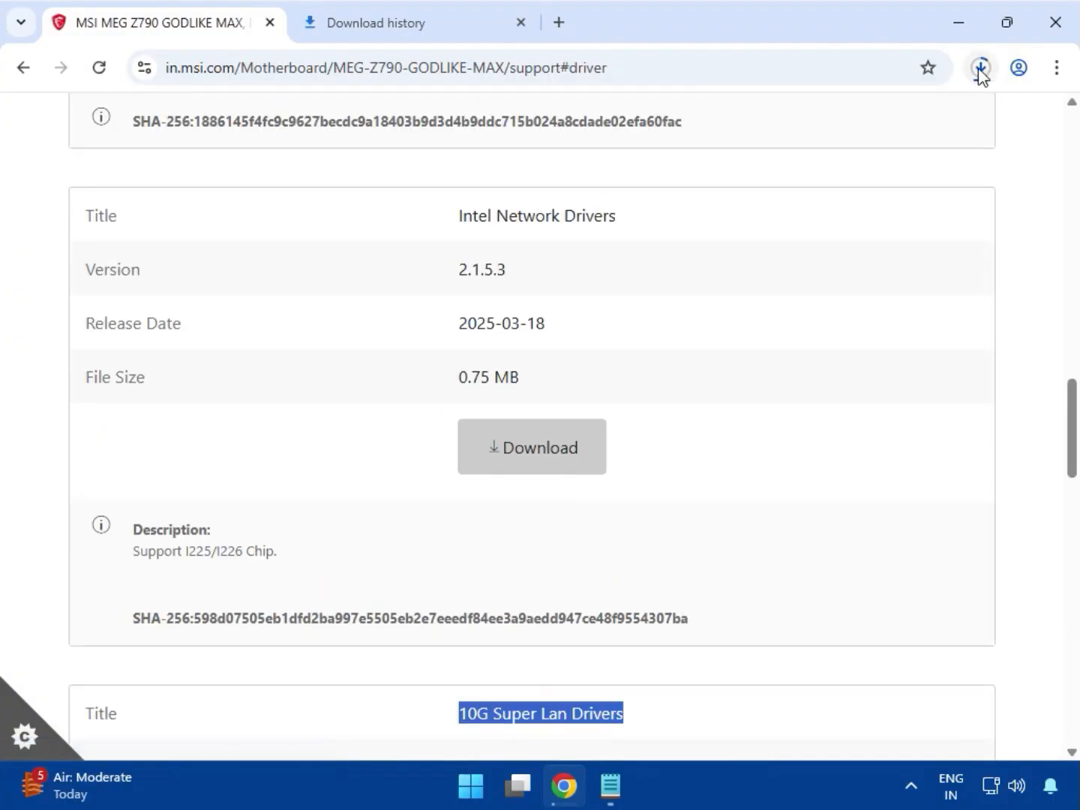
{"action": "left_click", "coordinate": [976, 72]}
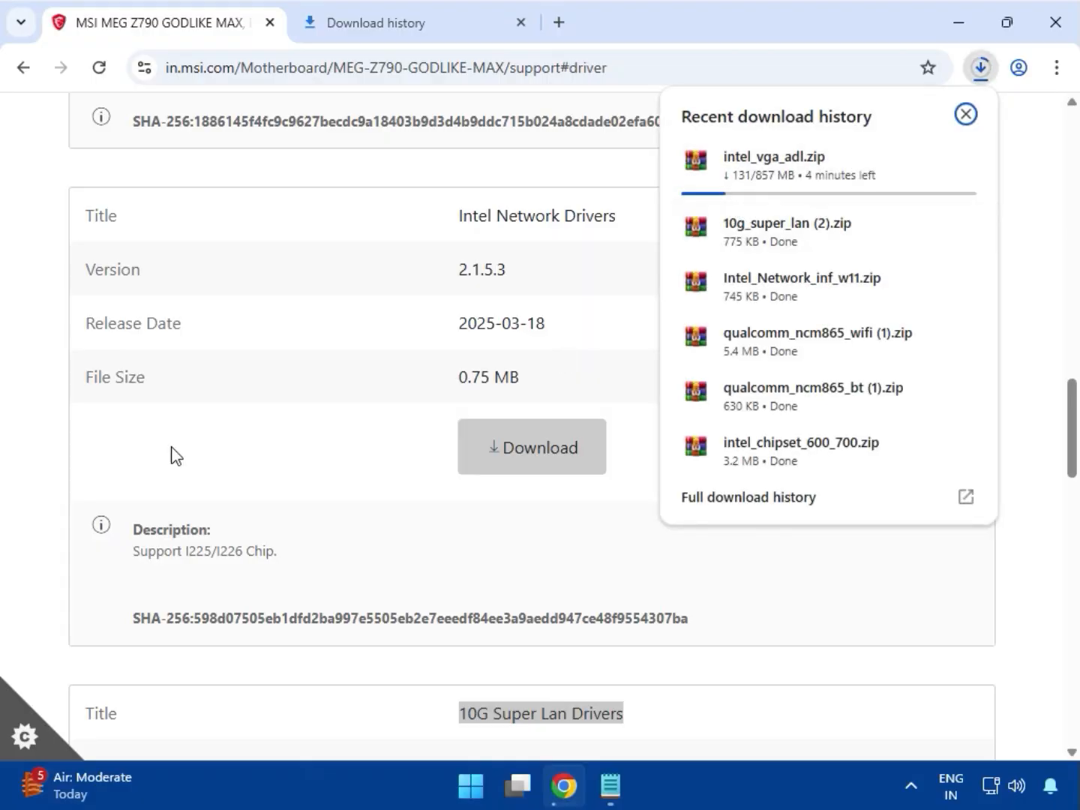
{"action": "left_click", "coordinate": [53, 437]}
{"action": "scroll", "coordinate": [53, 437], "scroll_direction": "up", "scroll_amount": 15}
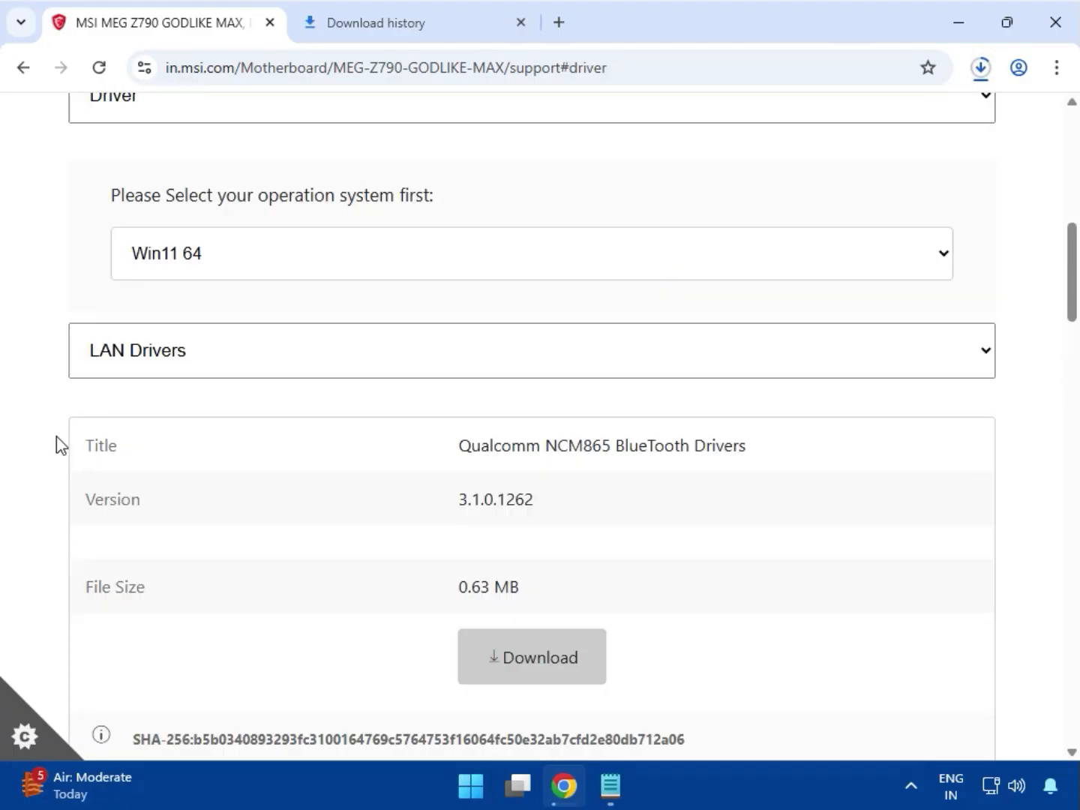
Switch the driver category to On-Board Audio Drivers and download the Realtek HD Universal Driver.
{"action": "scroll", "coordinate": [237, 479], "scroll_direction": "down", "scroll_amount": 3}
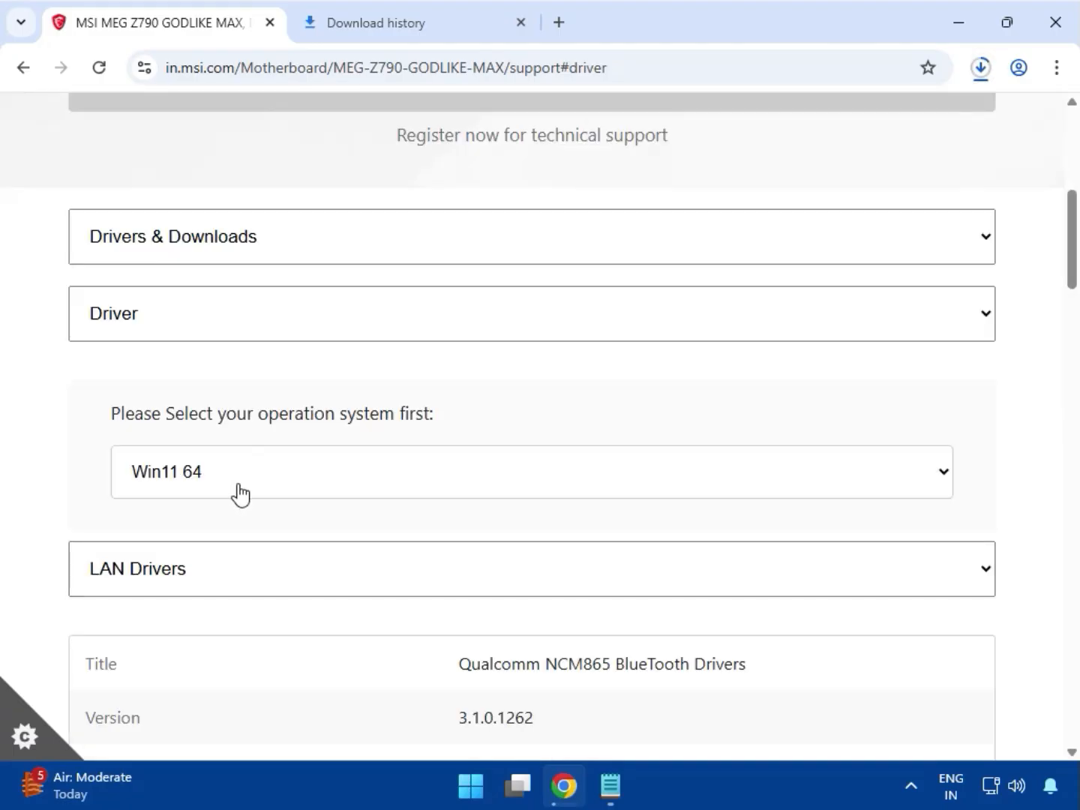
{"action": "left_click", "coordinate": [240, 563]}
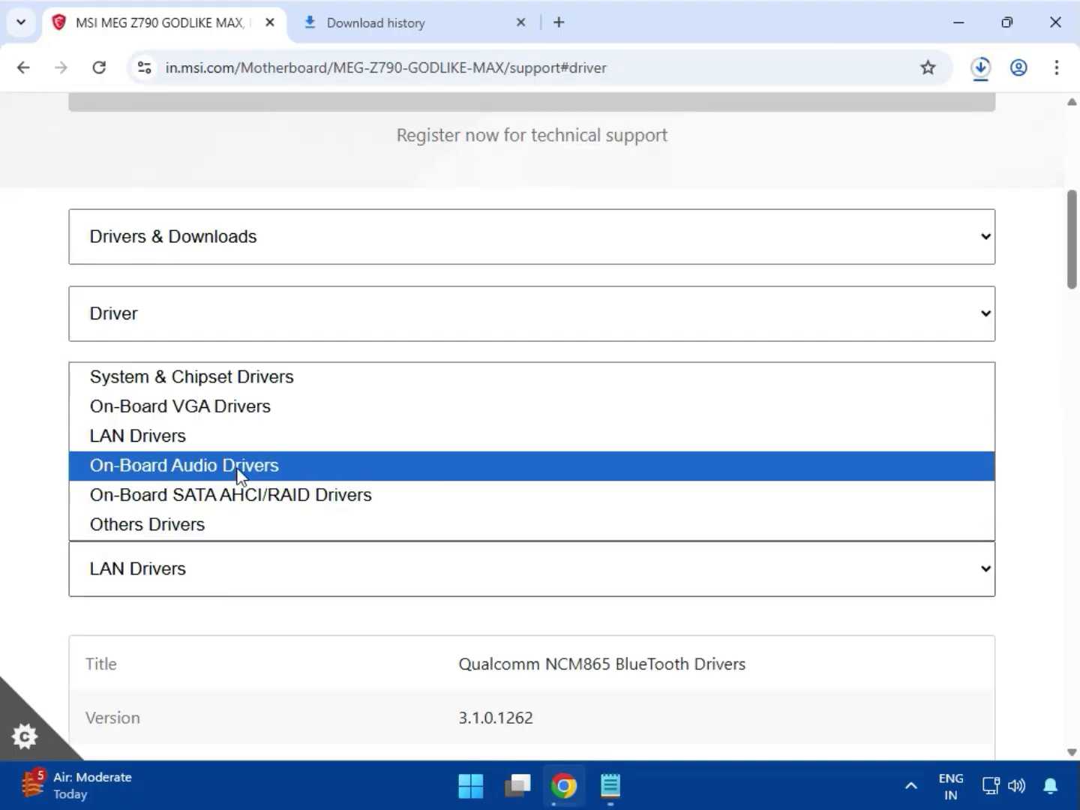
{"action": "left_click", "coordinate": [245, 466]}
{"action": "scroll", "coordinate": [458, 516], "scroll_direction": "down", "scroll_amount": 4}
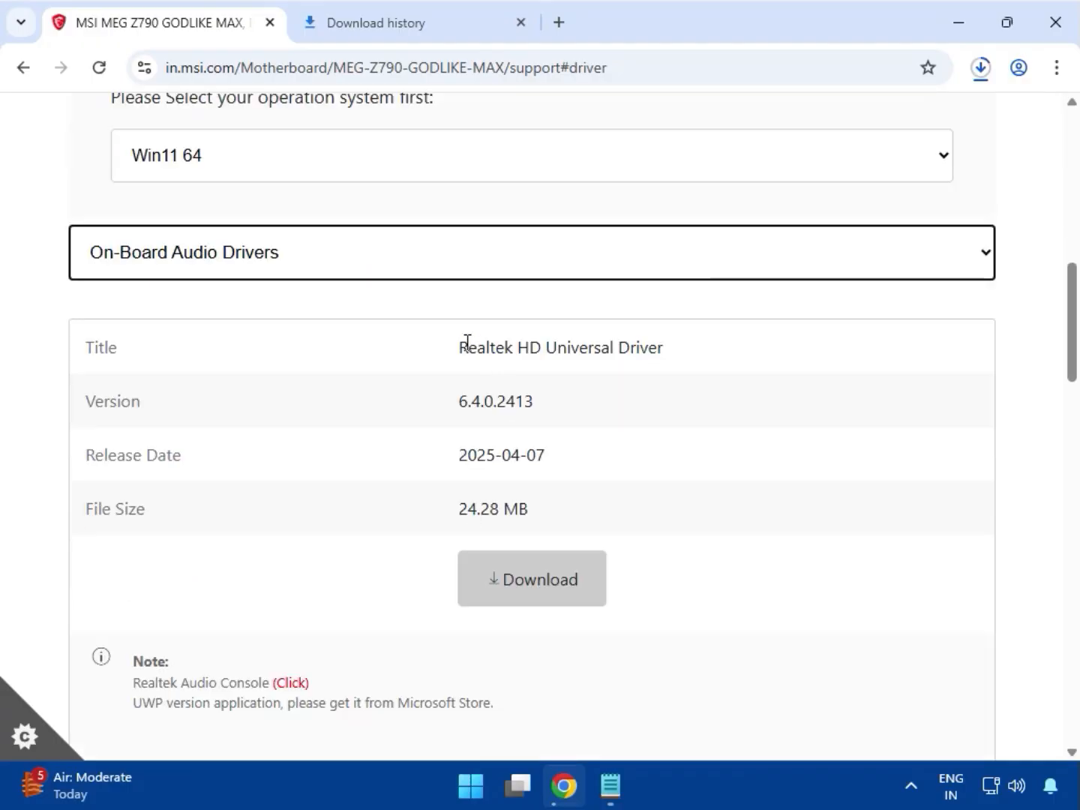
{"action": "left_click_drag", "start_coordinate": [467, 341], "coordinate": [701, 347]}
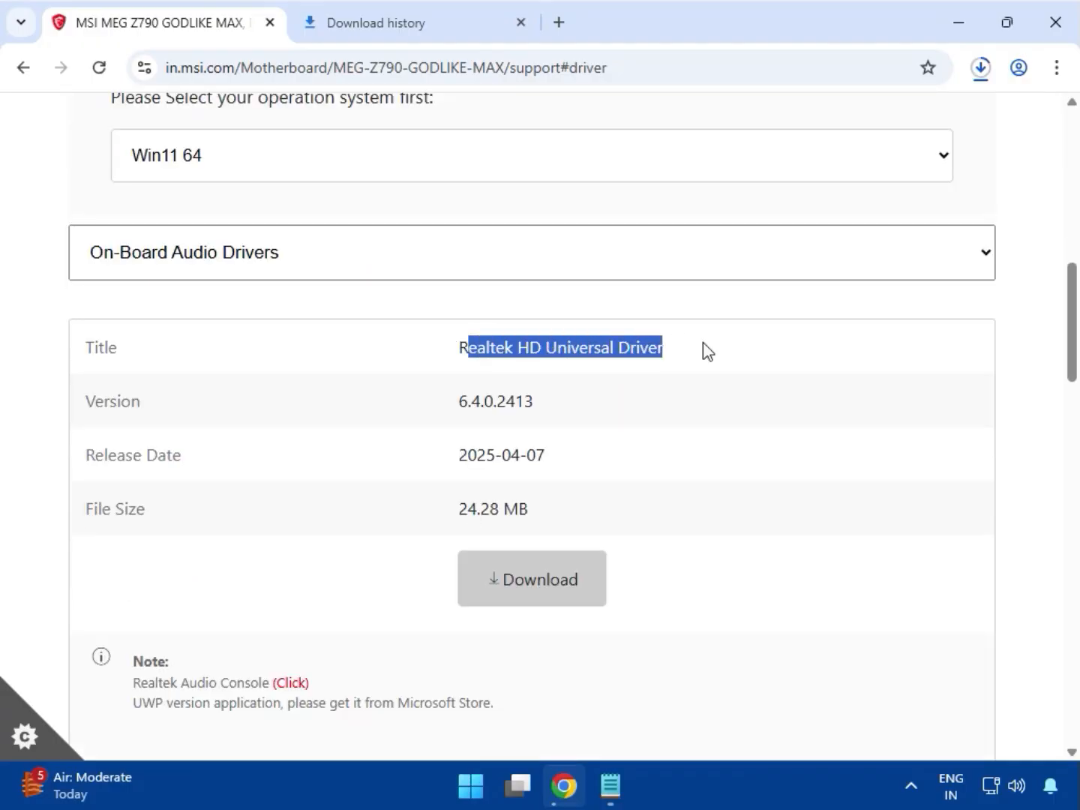
{"action": "left_click", "coordinate": [514, 593]}
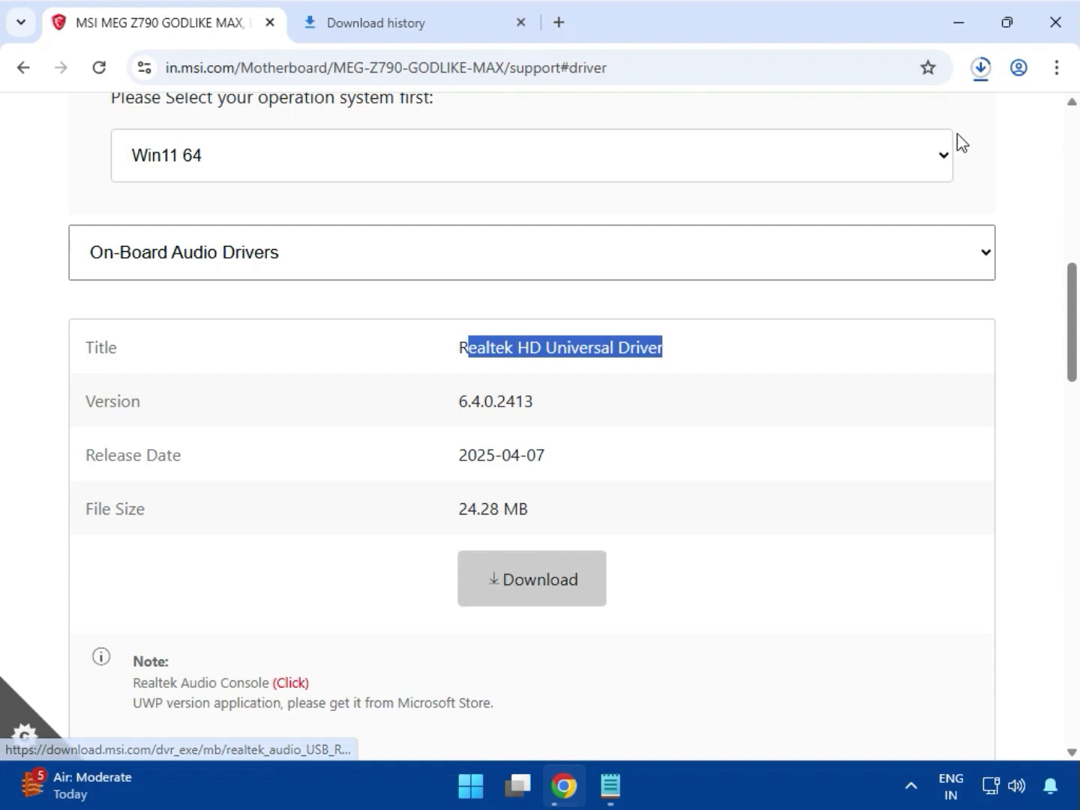
Open the full download history and show the downloaded intel_rst_20.1.zip in its folder.
{"action": "left_click", "coordinate": [982, 79]}
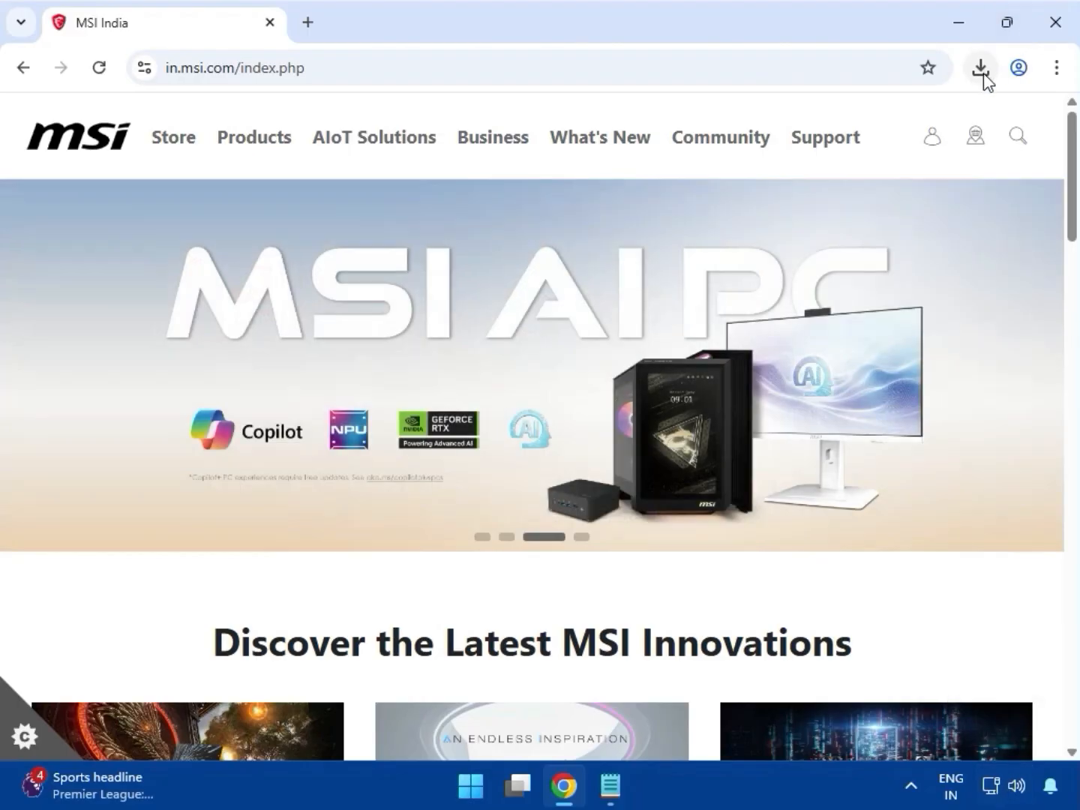
{"action": "left_click", "coordinate": [981, 71]}
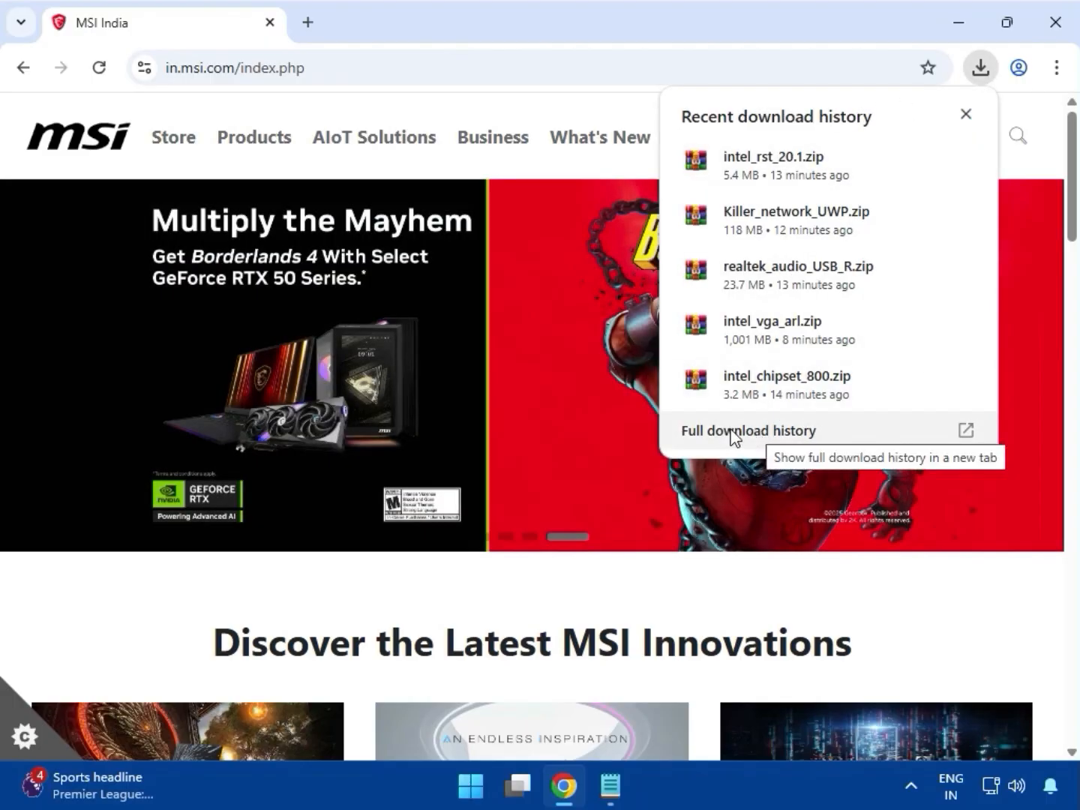
{"action": "left_click", "coordinate": [732, 432]}
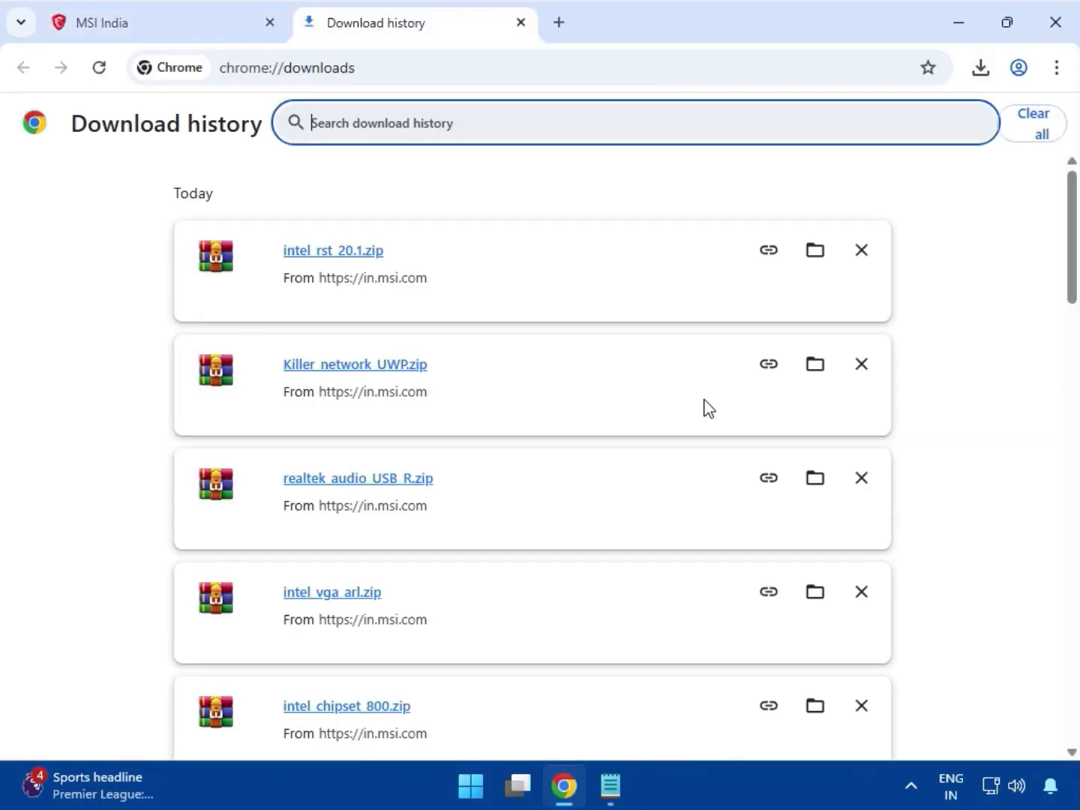
{"action": "left_click", "coordinate": [815, 251]}
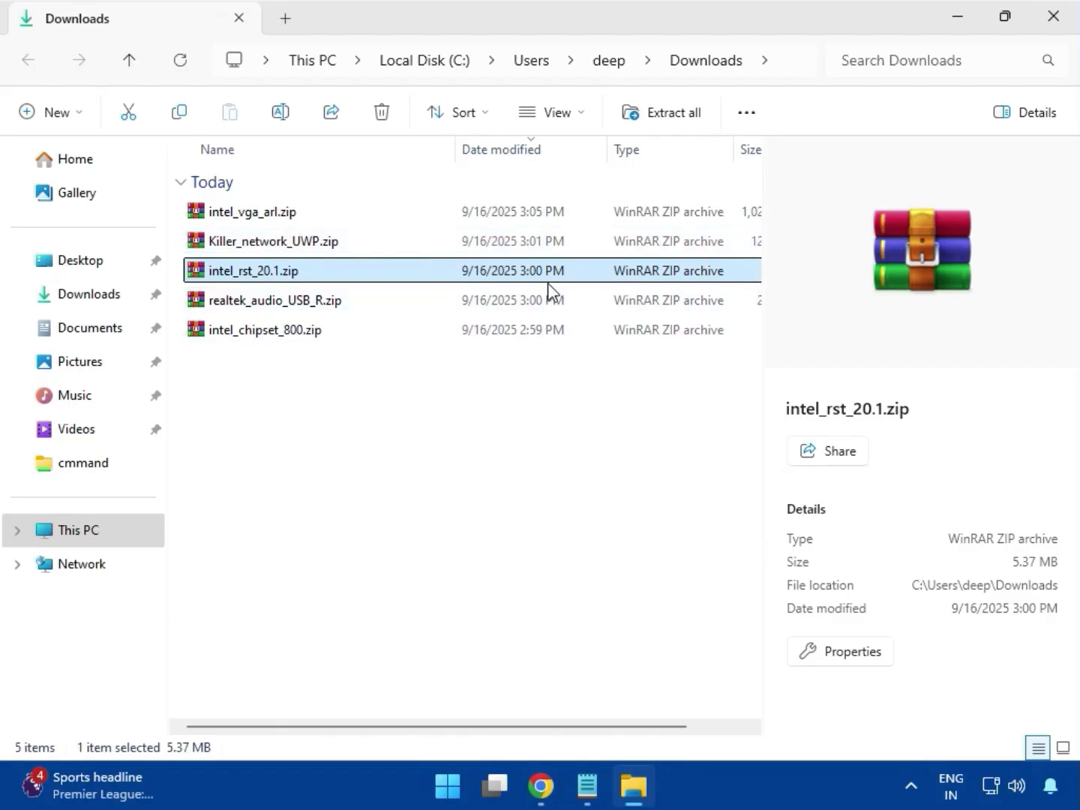
Open intel_vga_arl.zip in the archiver to inspect its contents, and close it.
{"action": "left_click", "coordinate": [230, 218]}
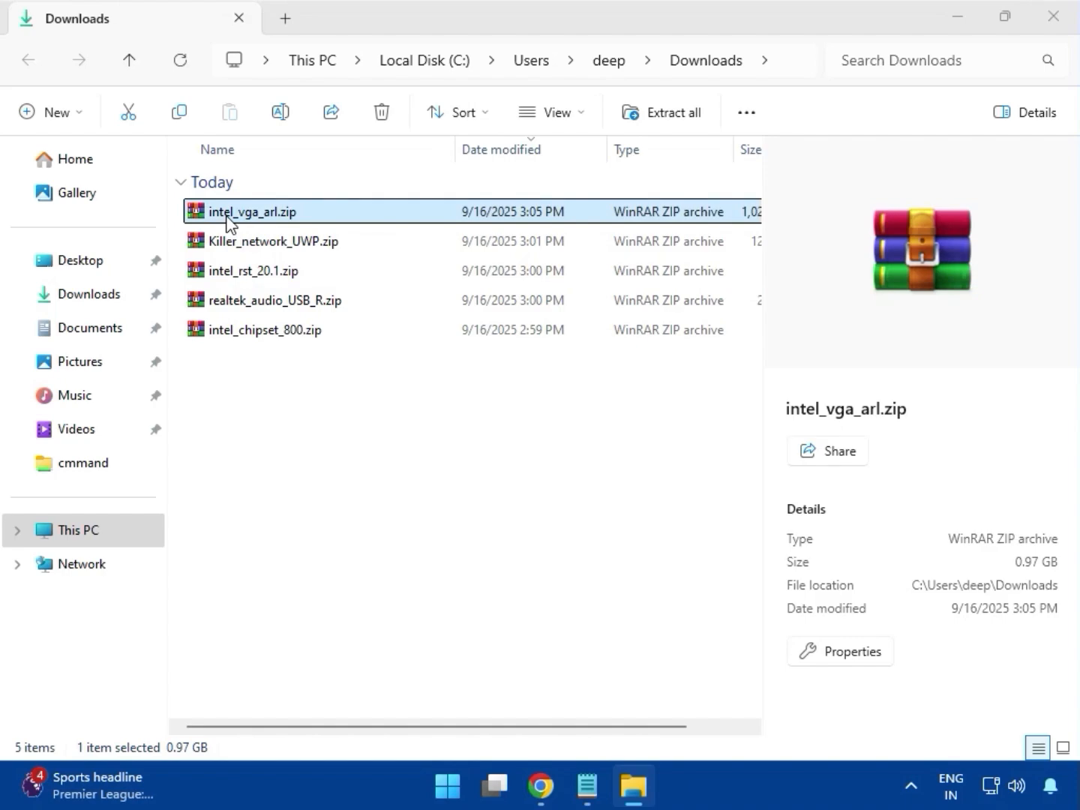
{"action": "double_click", "coordinate": [229, 218]}
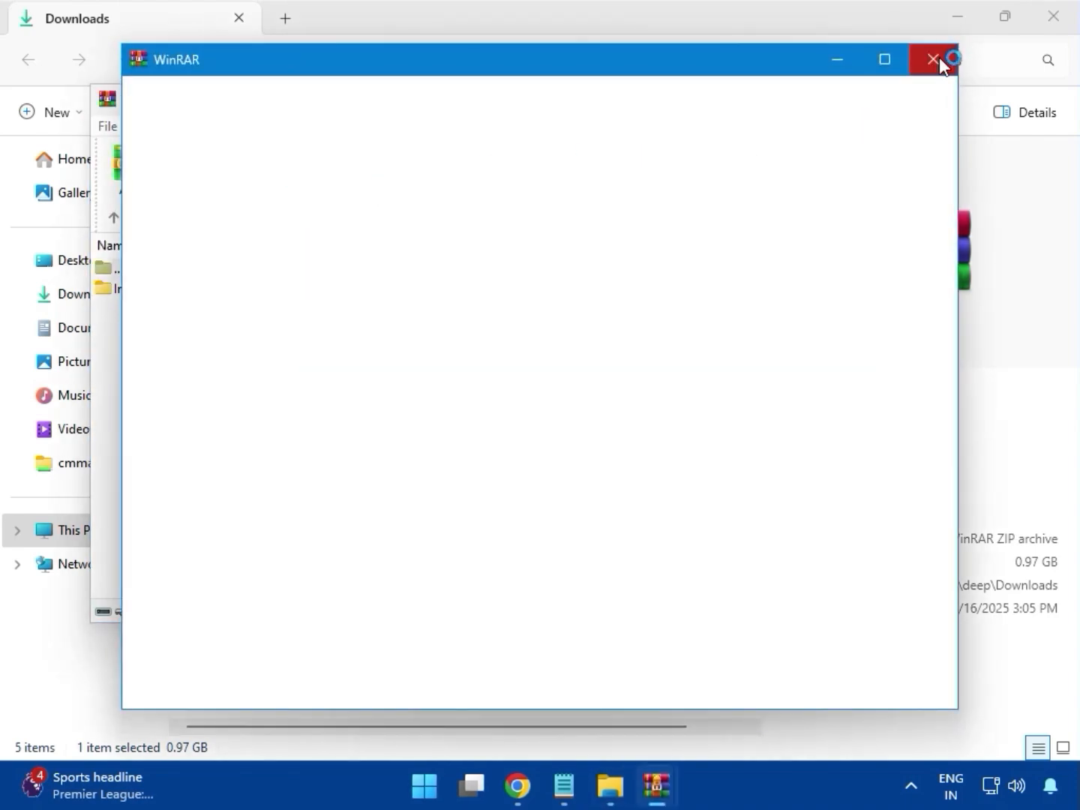
{"action": "left_click", "coordinate": [935, 59]}
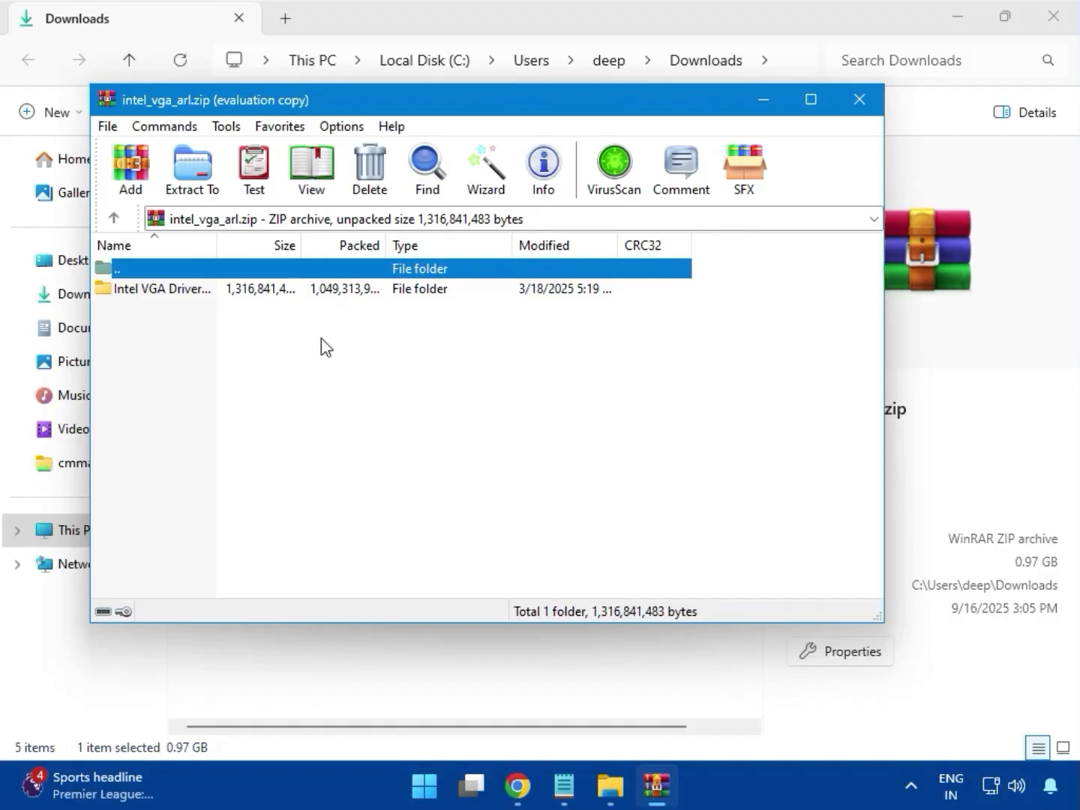
{"action": "left_click", "coordinate": [859, 99]}
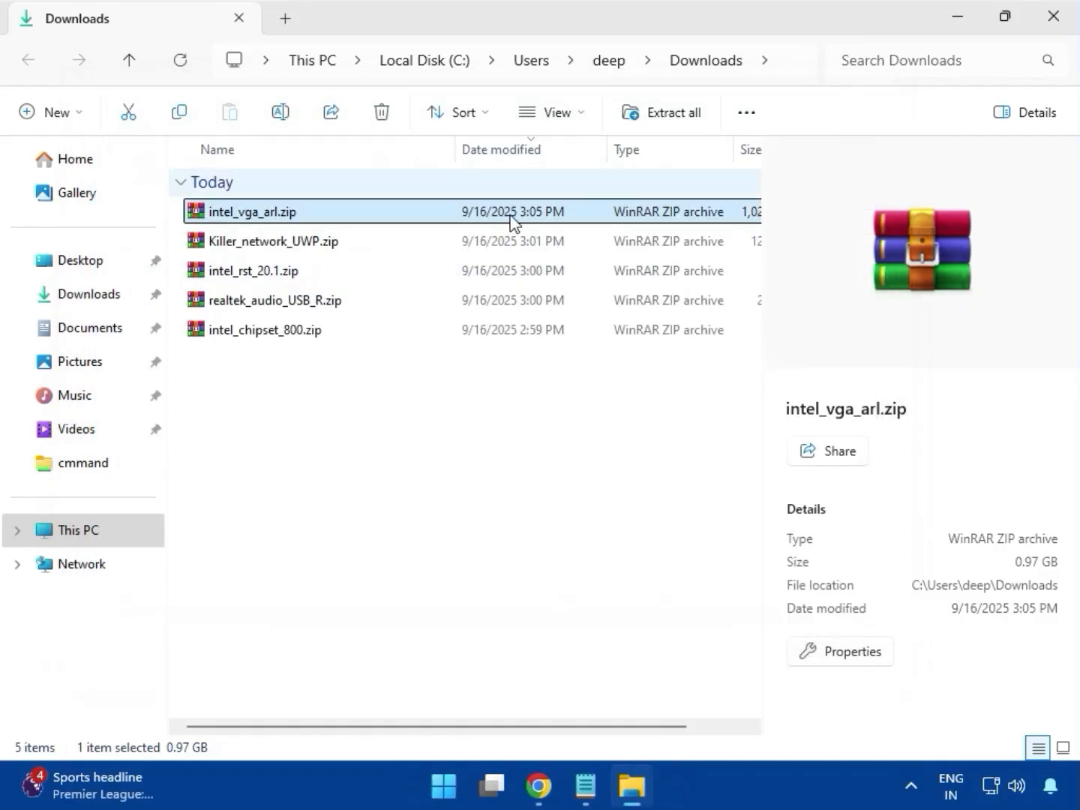
Run Installer.exe from the Intel VGA Driver folder inside intel_vga_arl.zip, approving the admin prompt, and close the archive.
{"action": "double_click", "coordinate": [259, 218]}
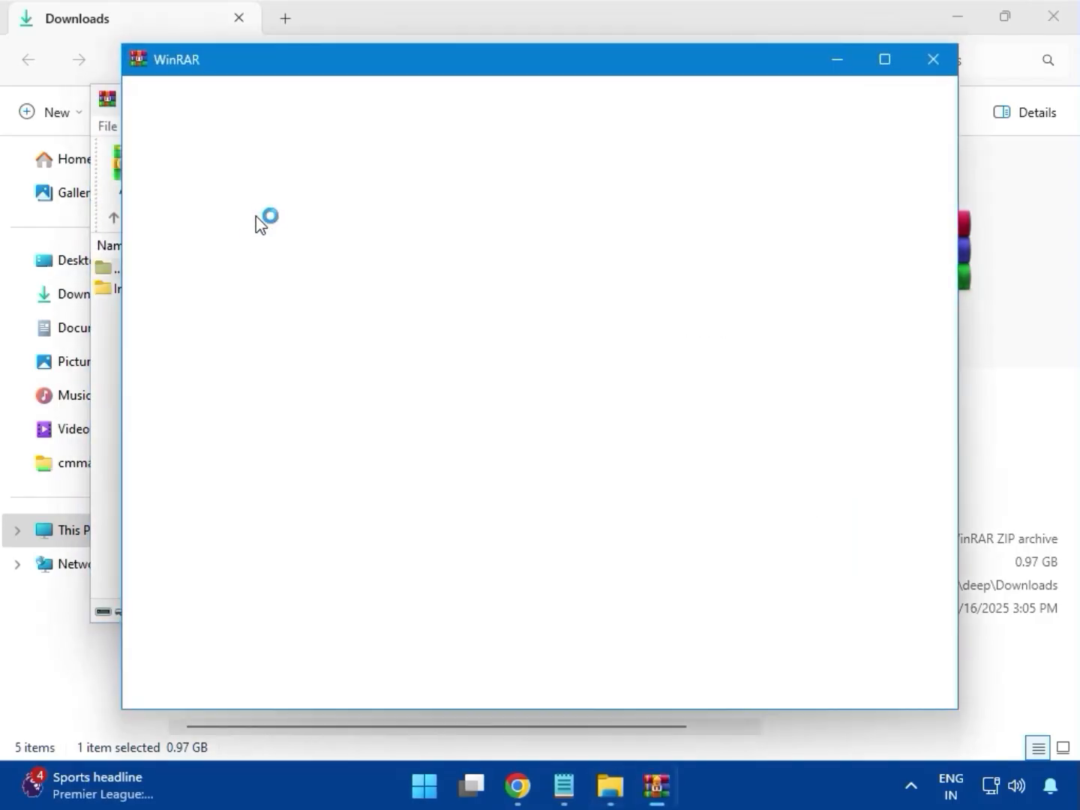
{"action": "left_click", "coordinate": [931, 60]}
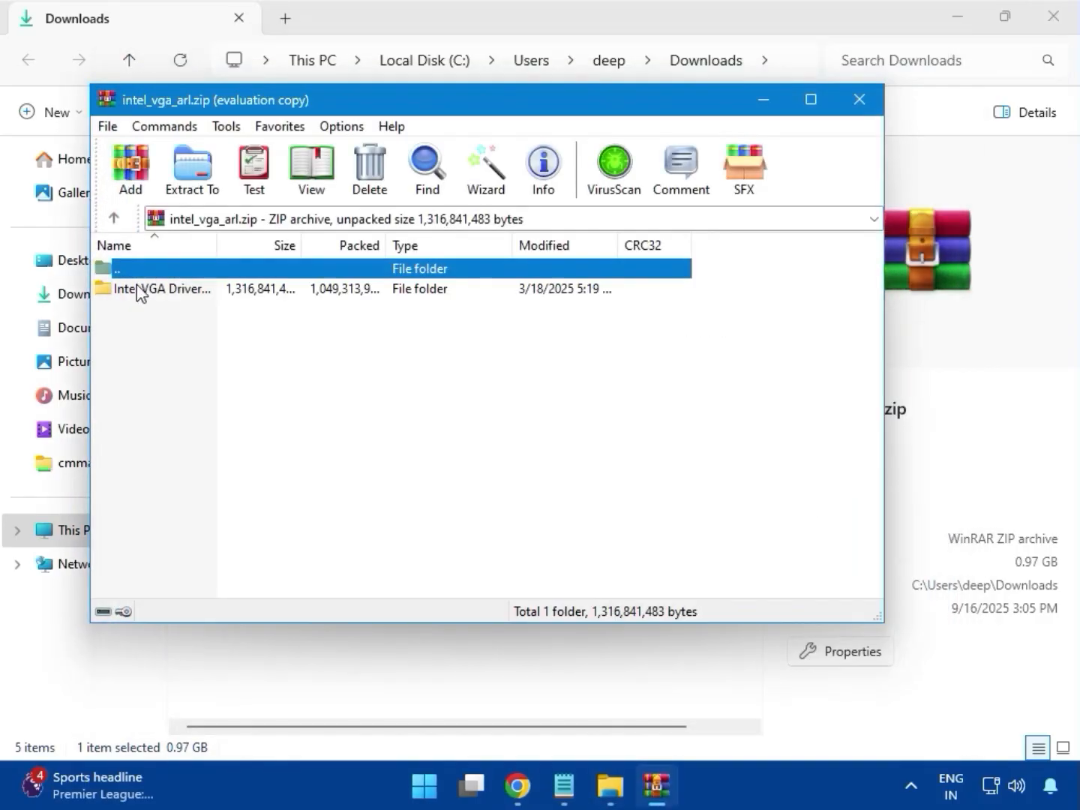
{"action": "double_click", "coordinate": [149, 296]}
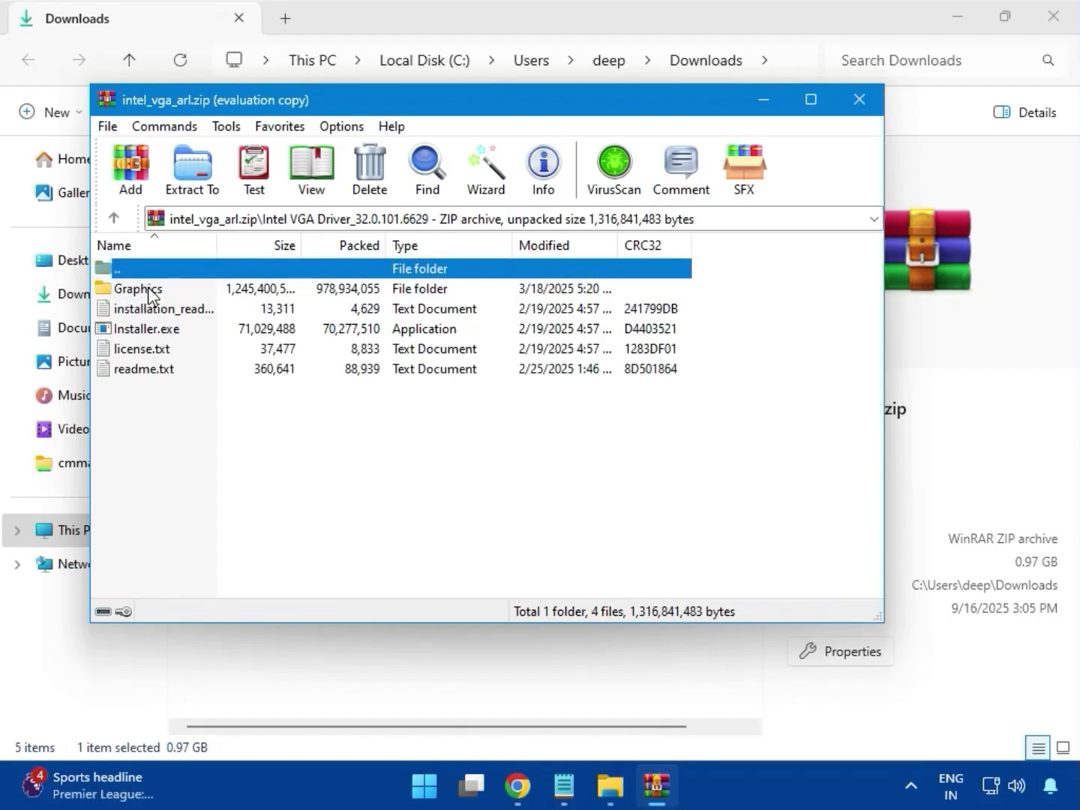
{"action": "left_click", "coordinate": [155, 332]}
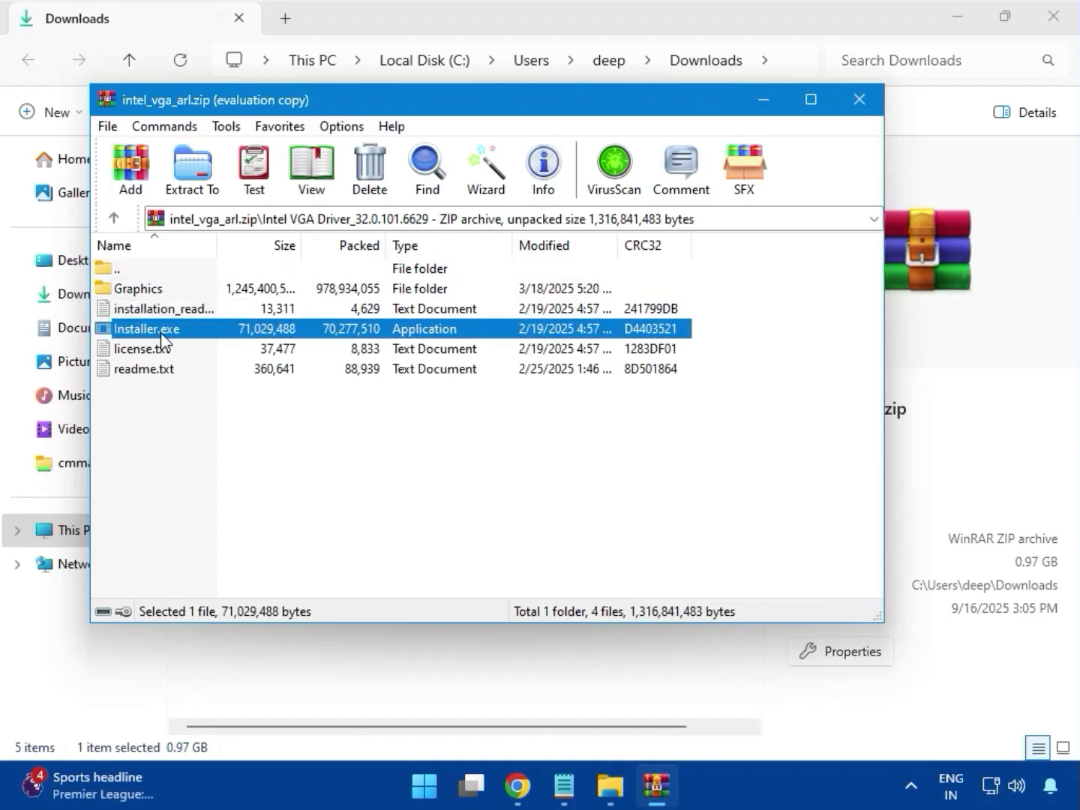
{"action": "double_click", "coordinate": [160, 333]}
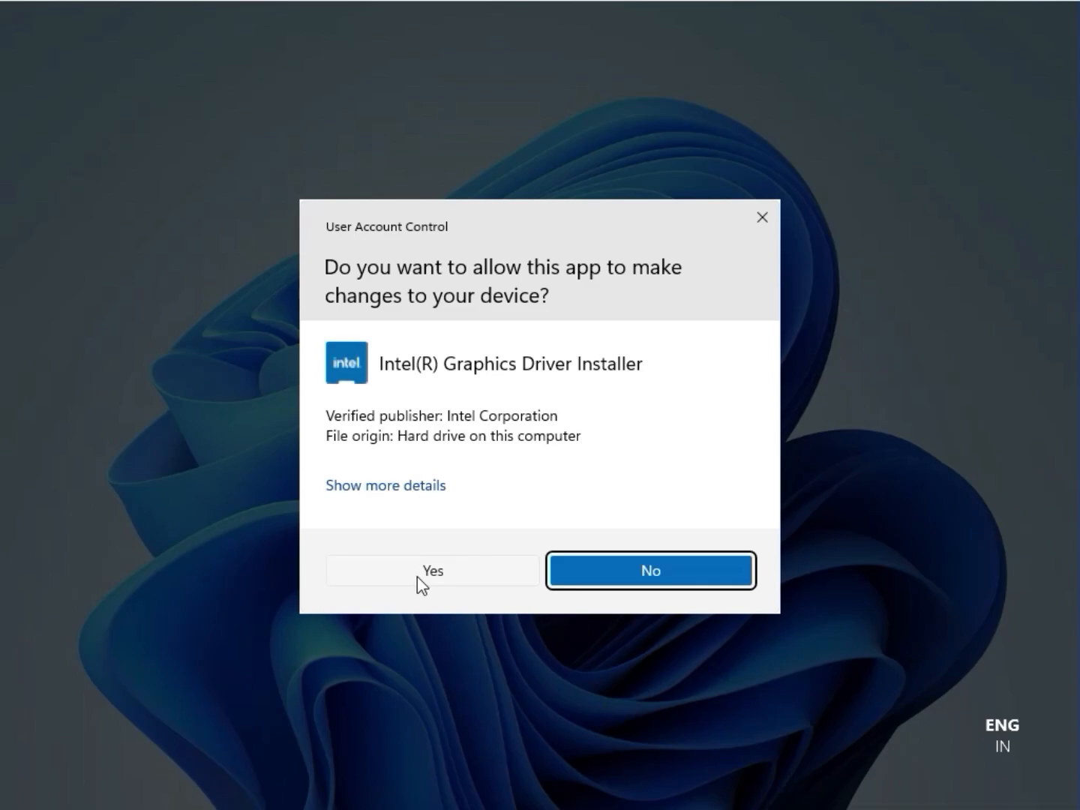
{"action": "left_click", "coordinate": [424, 571]}
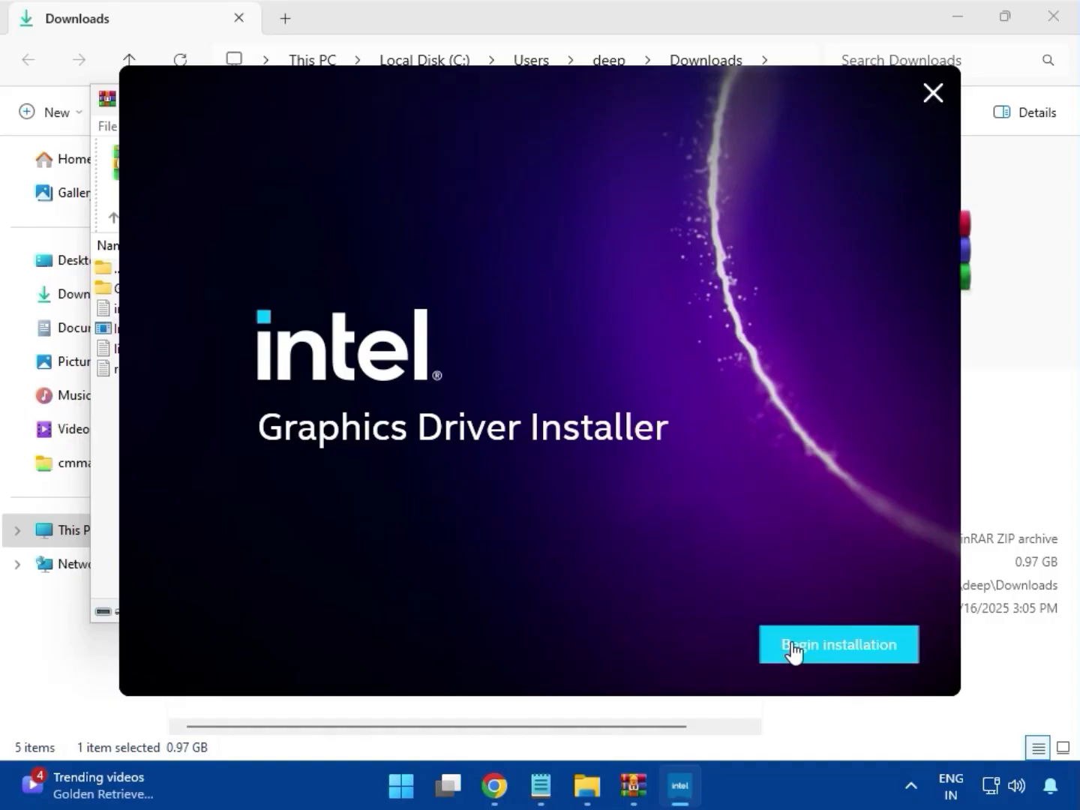
{"action": "left_click", "coordinate": [794, 652]}
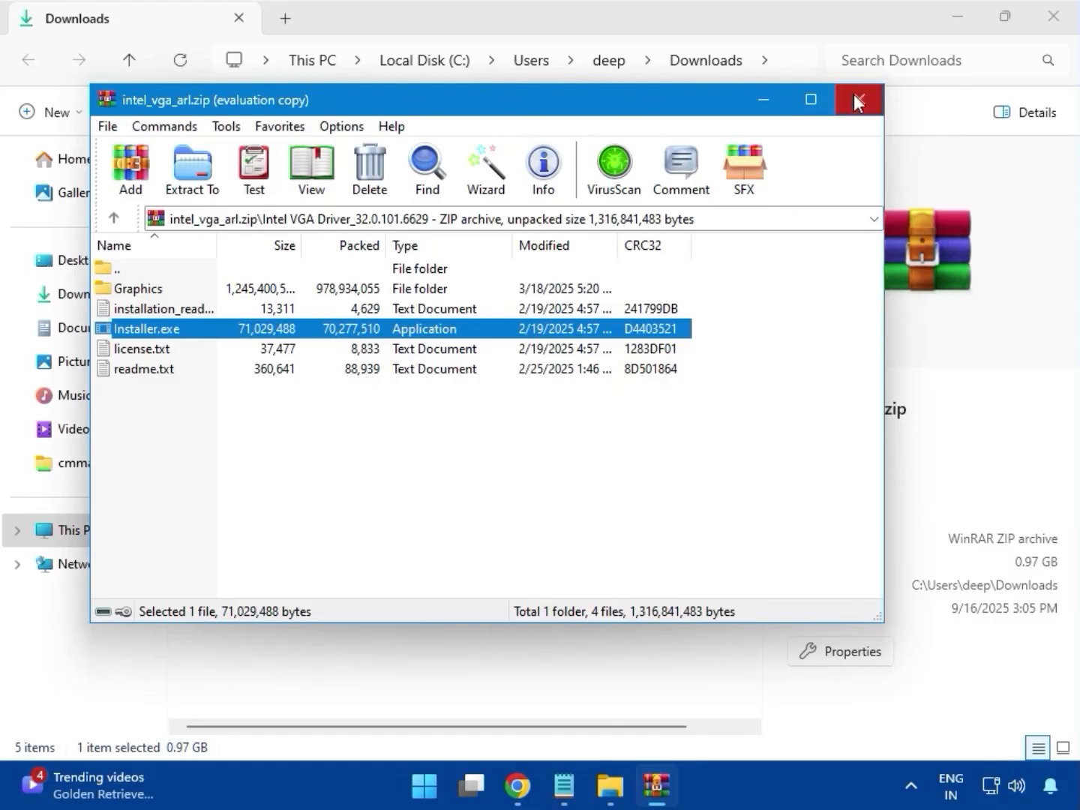
{"action": "left_click", "coordinate": [854, 93]}
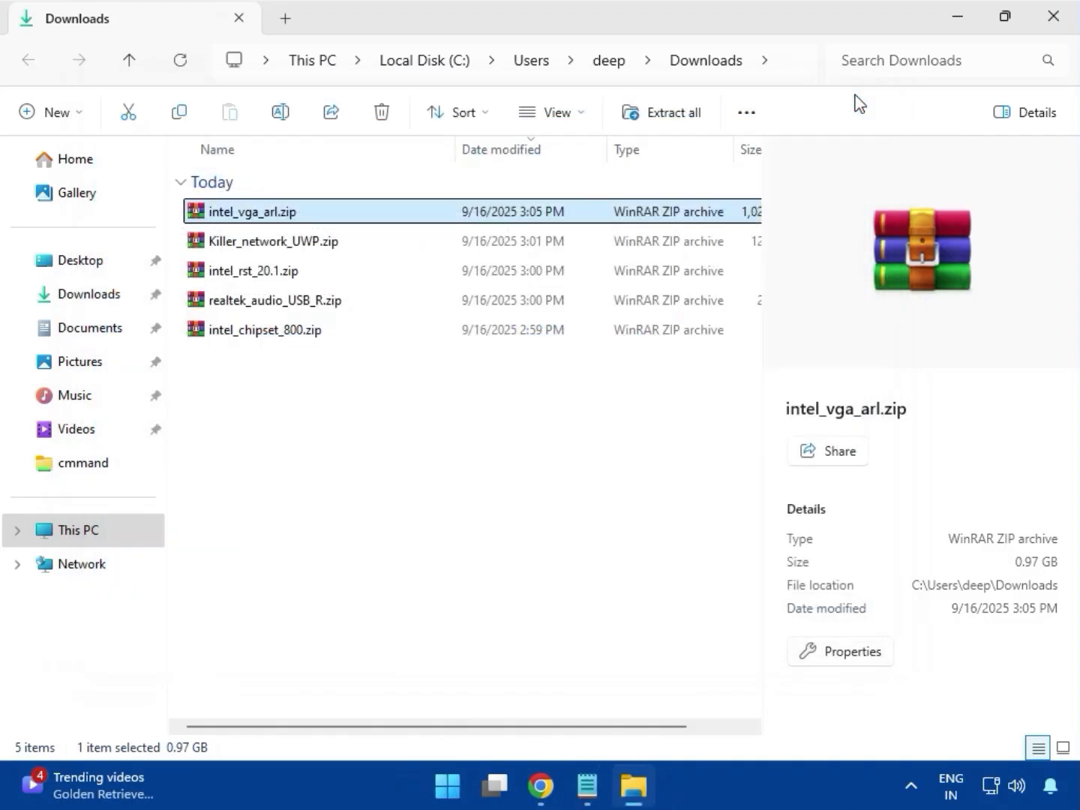
Open Killer_network_UWP.zip in the archiver and dismiss the licence reminder.
{"action": "left_click", "coordinate": [275, 248]}
{"action": "double_click", "coordinate": [280, 246]}
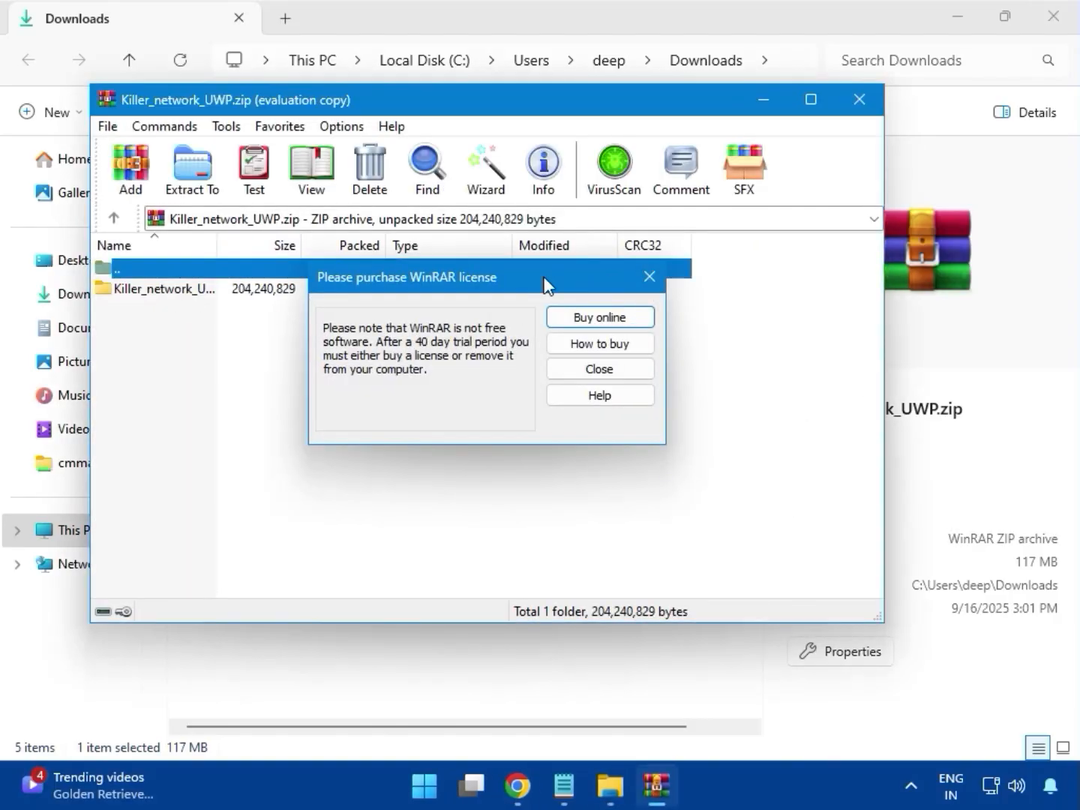
{"action": "key", "text": "Escape"}
{"action": "left_click", "coordinate": [147, 292]}
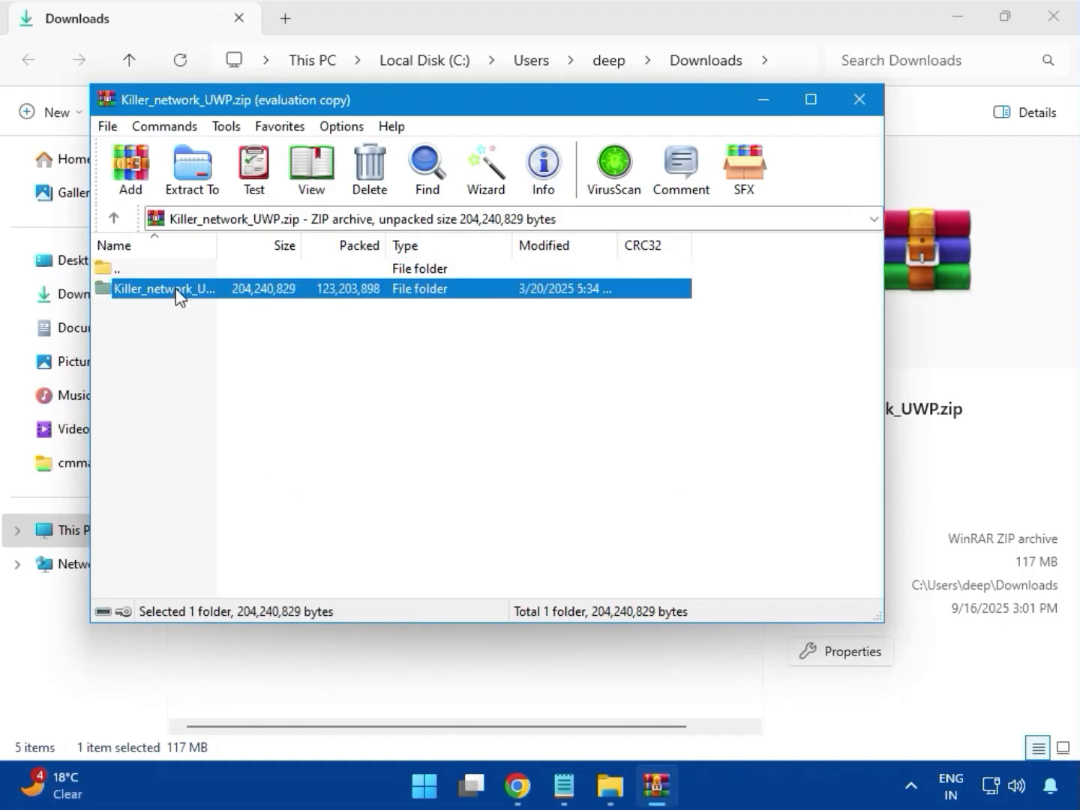
Launch Setup.exe from the Killer network folder, cancel the Killer Performance Driver Suite installation, and close the archive.
{"action": "double_click", "coordinate": [178, 293]}
{"action": "left_click", "coordinate": [158, 309]}
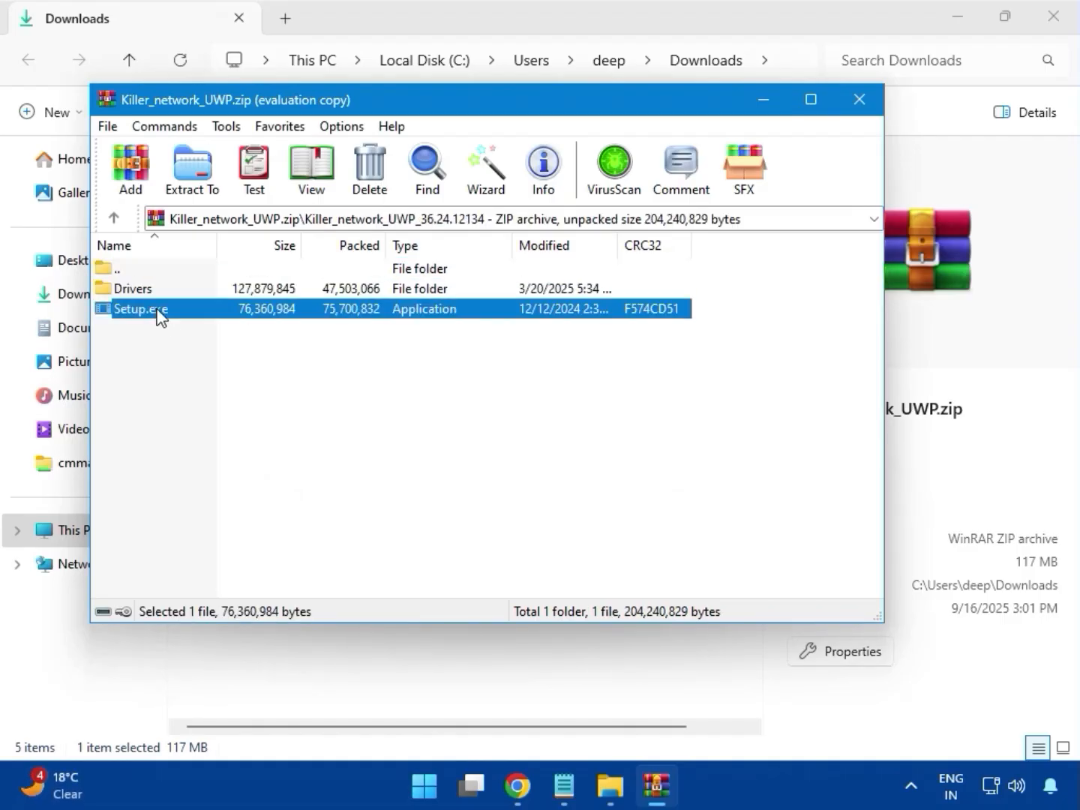
{"action": "double_click", "coordinate": [177, 311]}
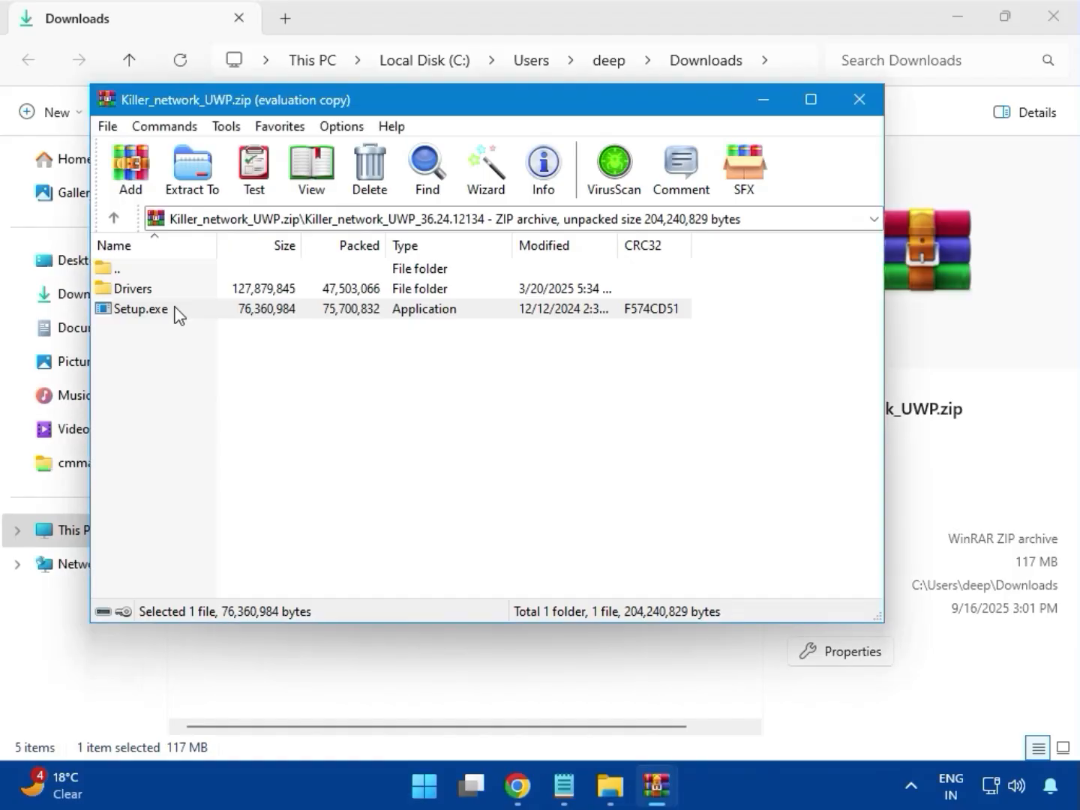
{"action": "left_click", "coordinate": [177, 312]}
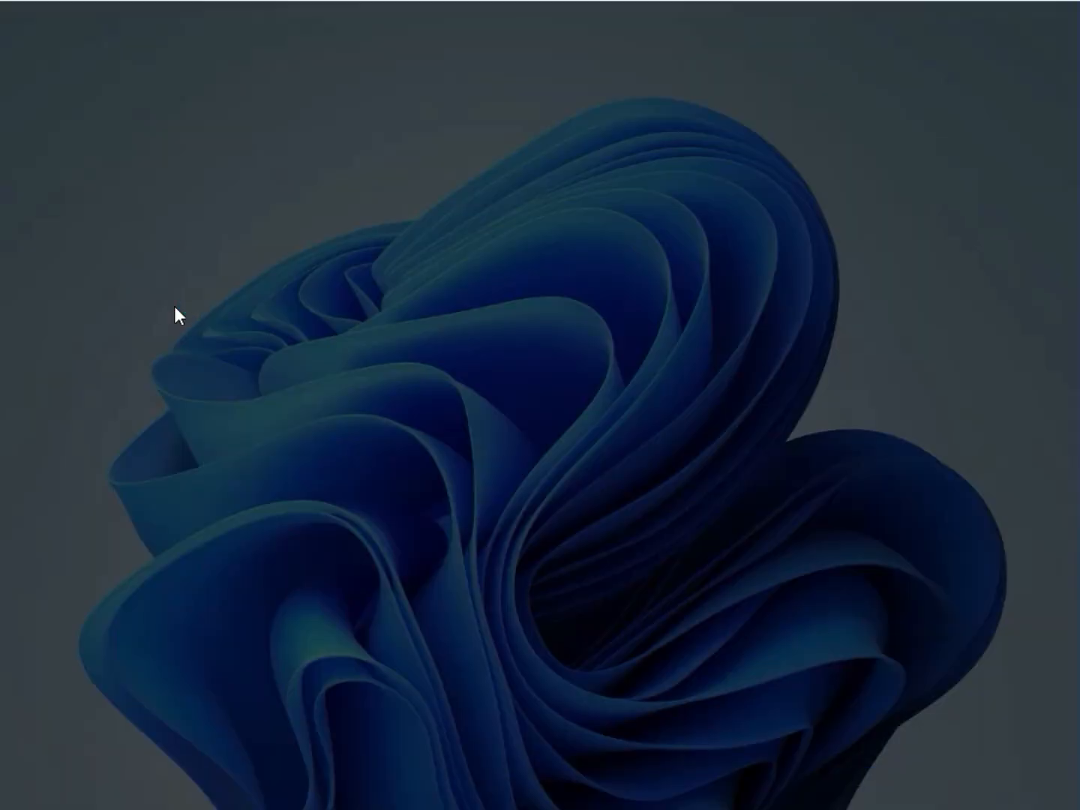
{"action": "left_click", "coordinate": [463, 566]}
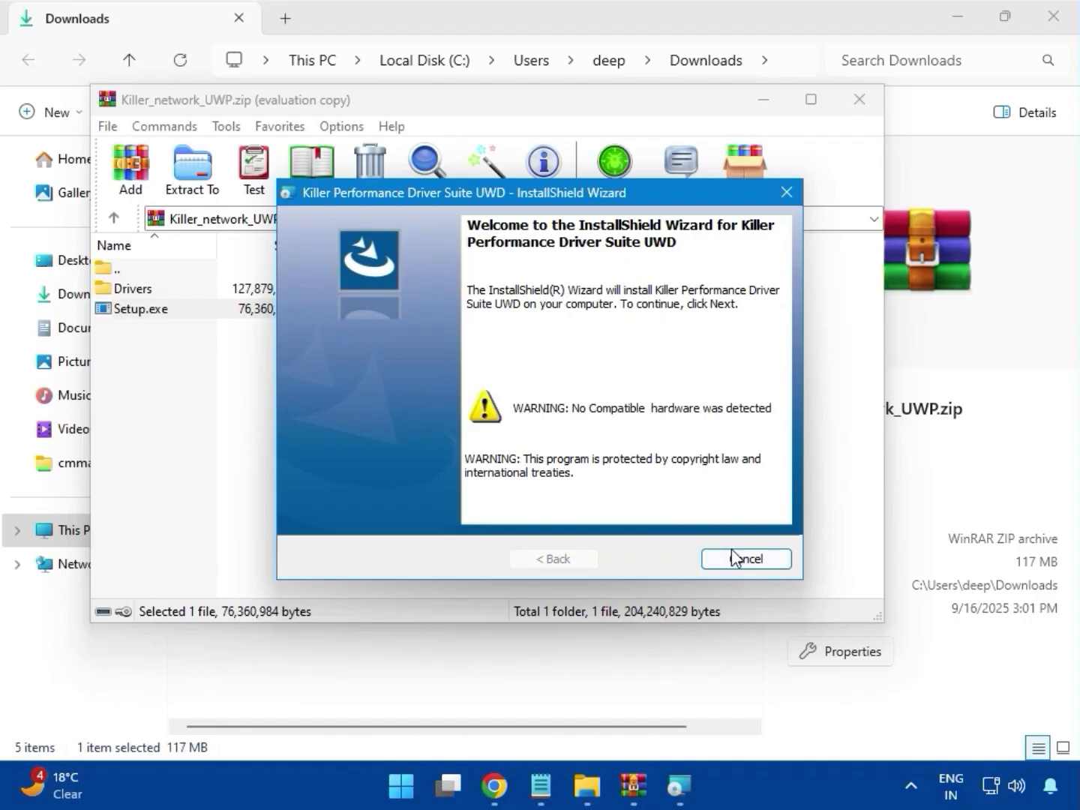
{"action": "left_click", "coordinate": [734, 557]}
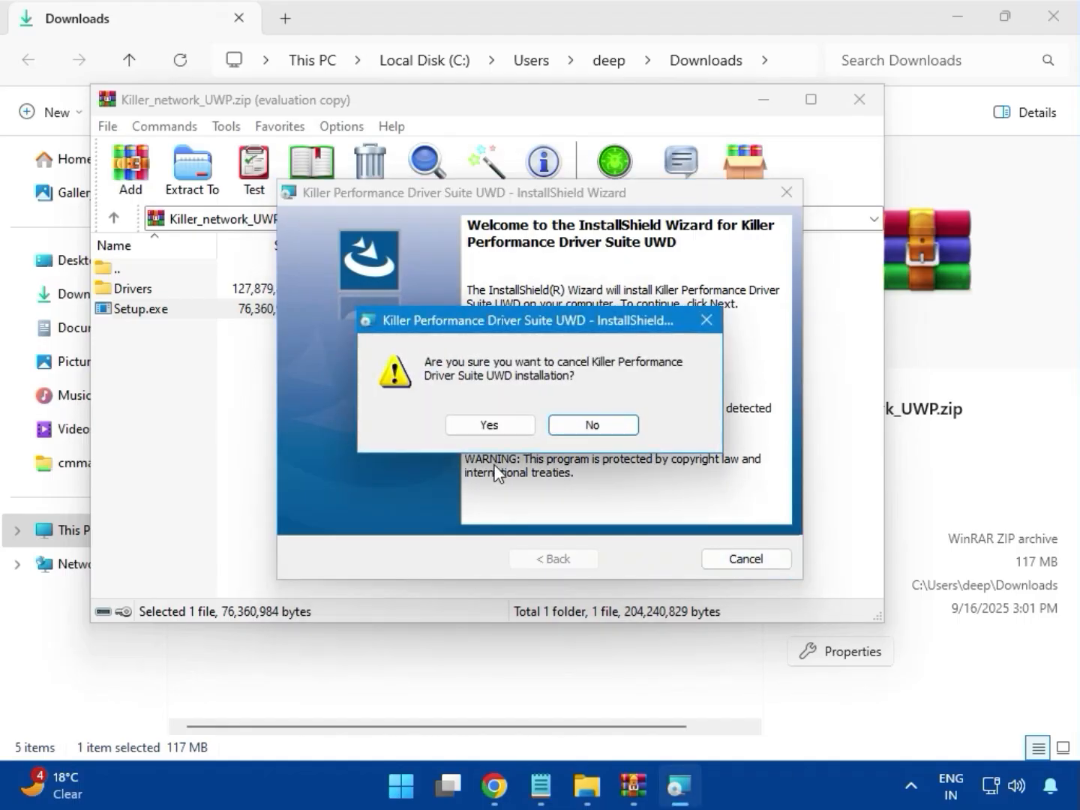
{"action": "left_click", "coordinate": [494, 427]}
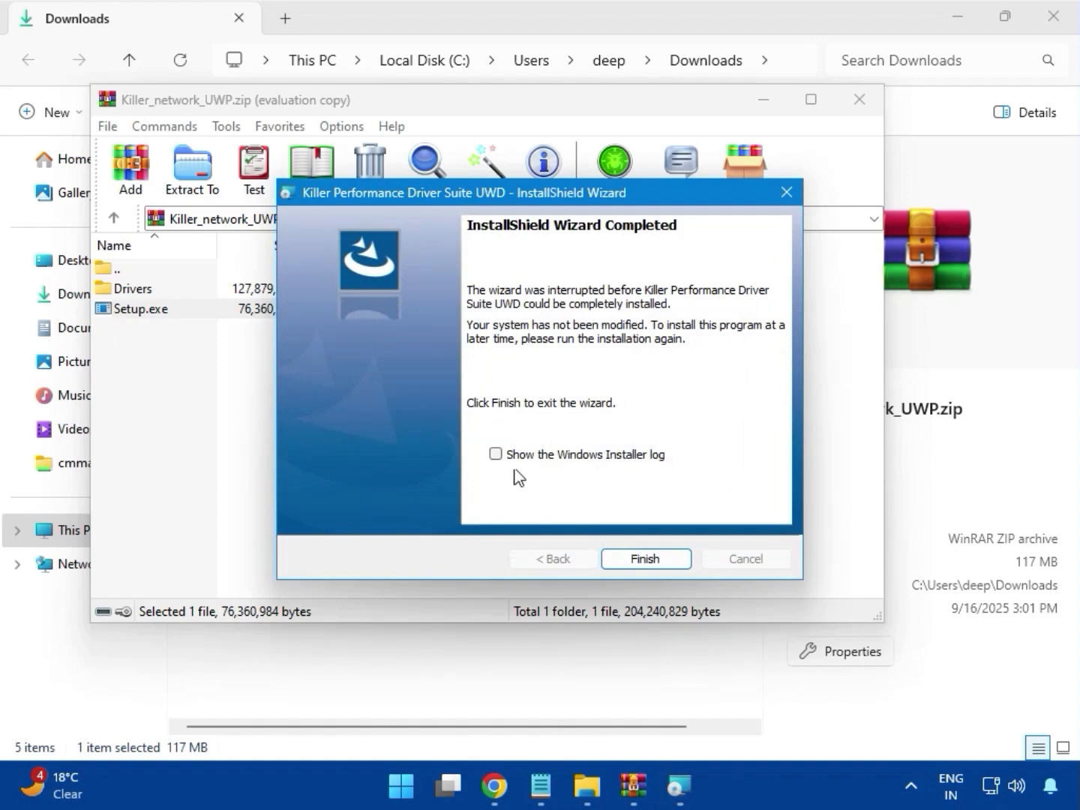
{"action": "left_click", "coordinate": [649, 558]}
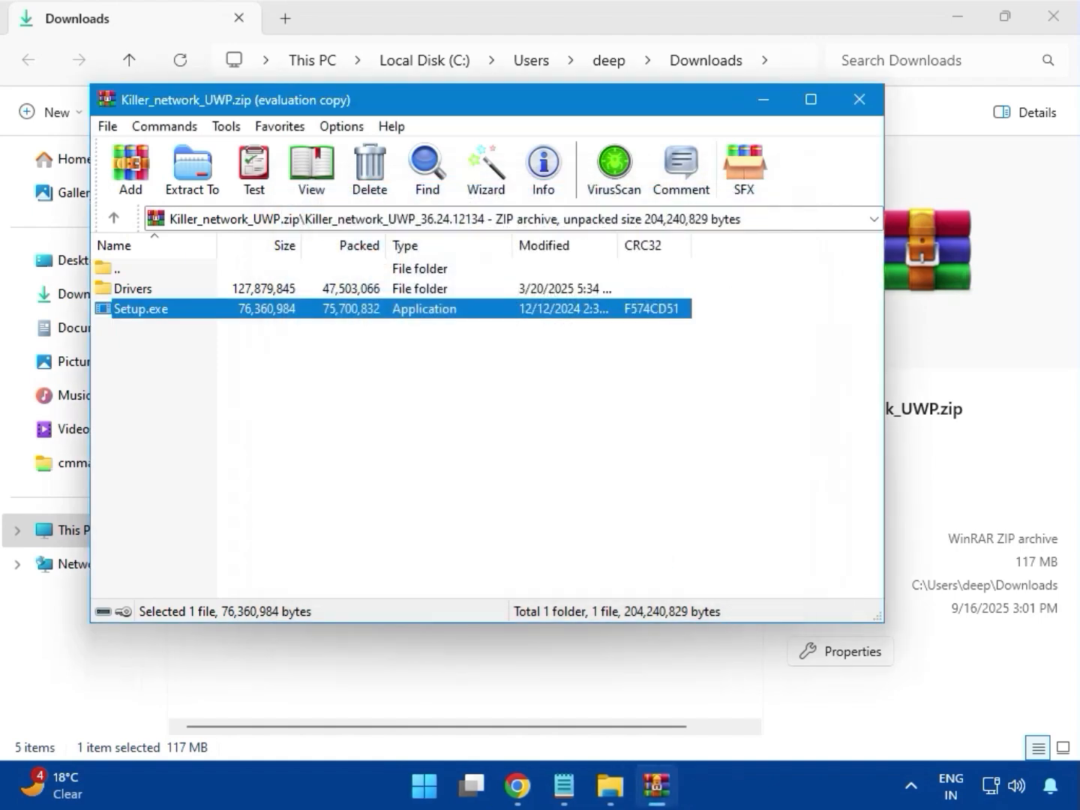
{"action": "left_click", "coordinate": [860, 105]}
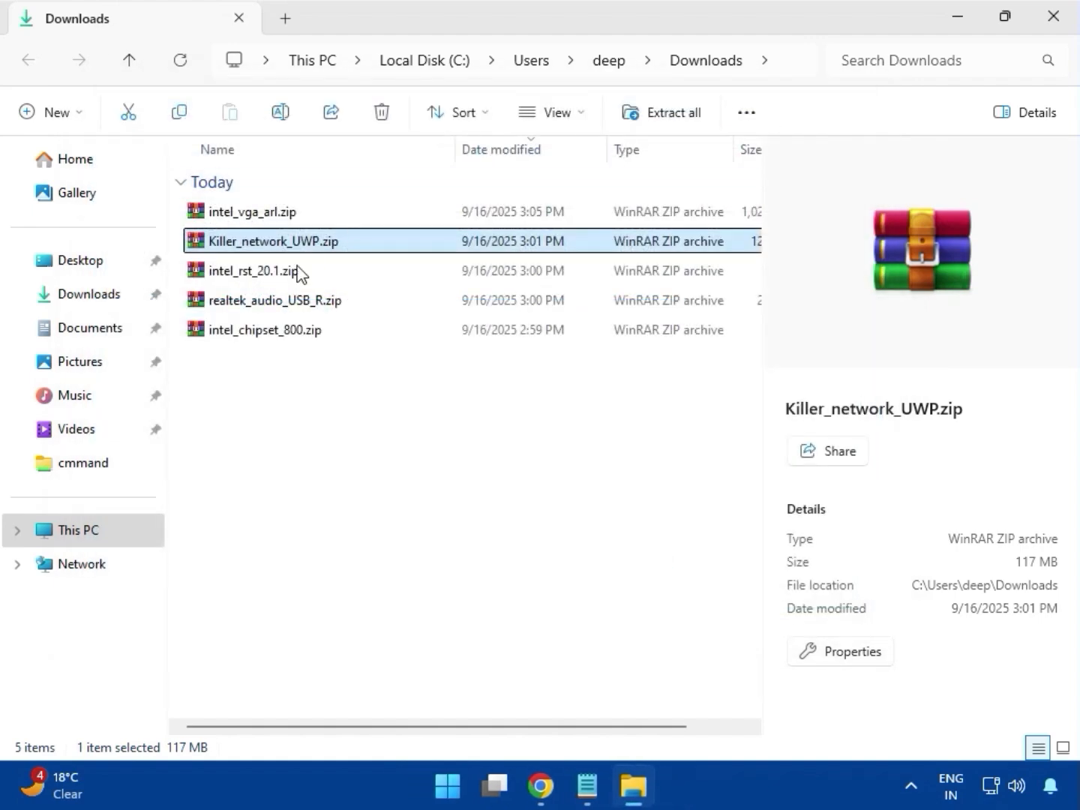
Open intel_rst_20.1.zip, dismiss the licence reminder and widen the Name column to read the folder name.
{"action": "left_click", "coordinate": [251, 274]}
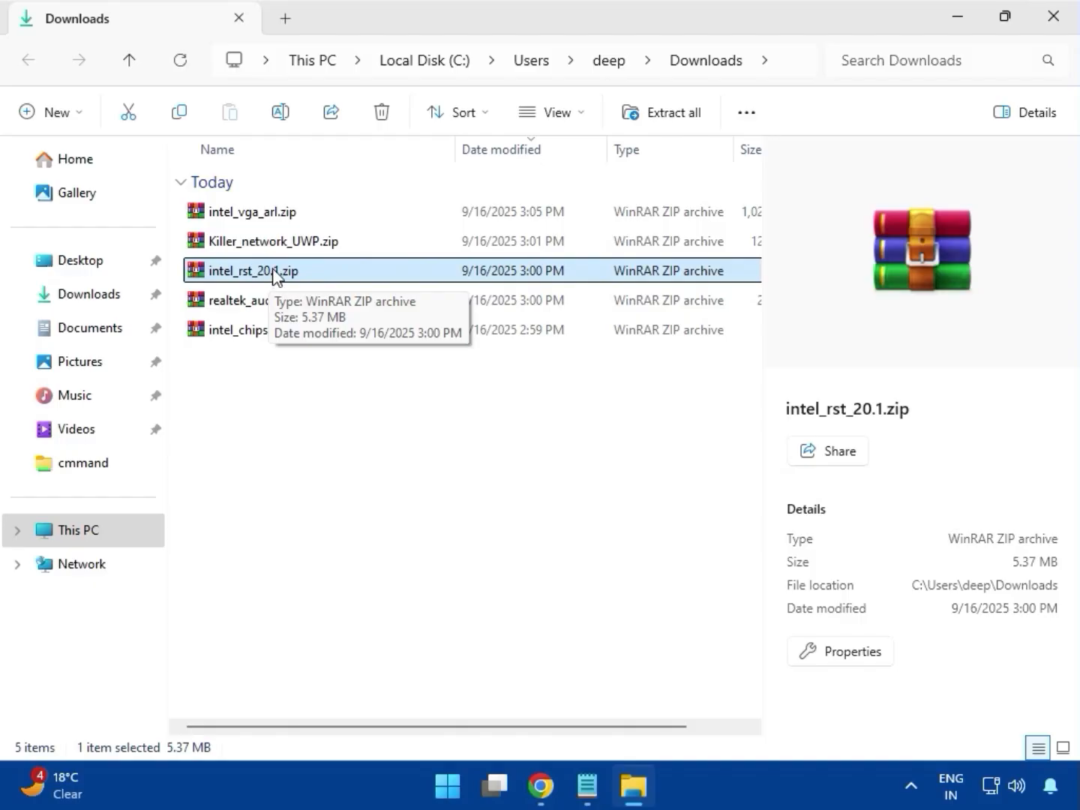
{"action": "double_click", "coordinate": [274, 270]}
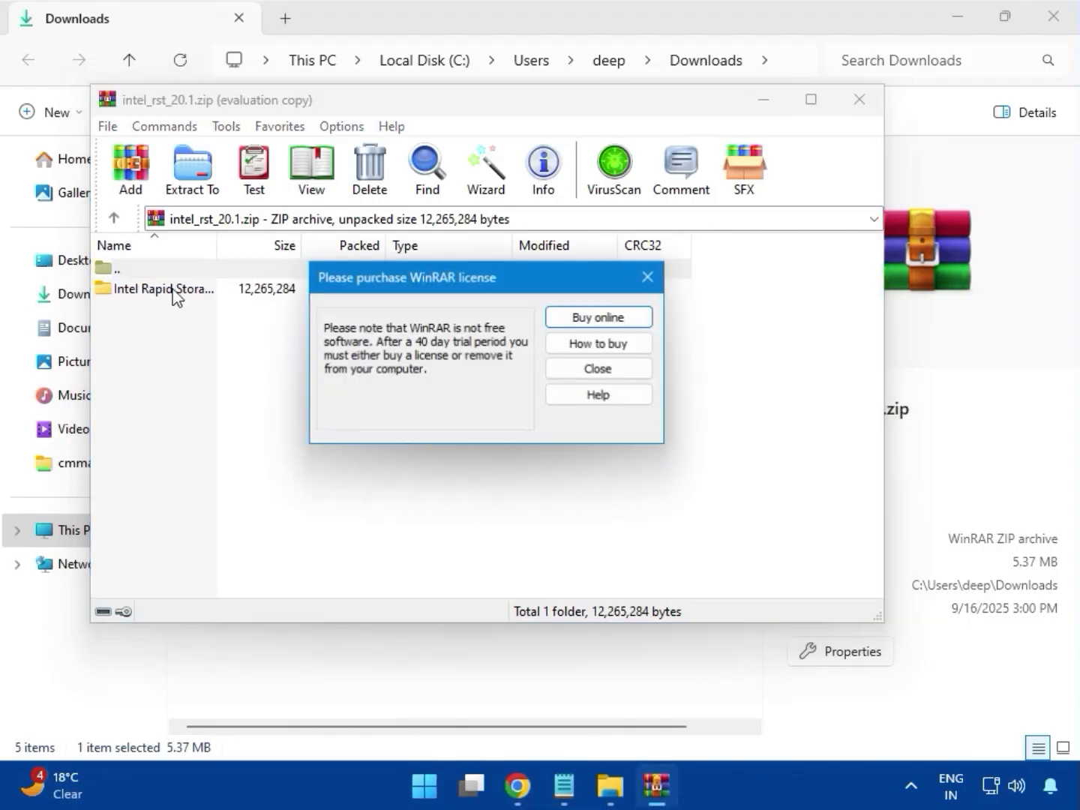
{"action": "left_click", "coordinate": [648, 275]}
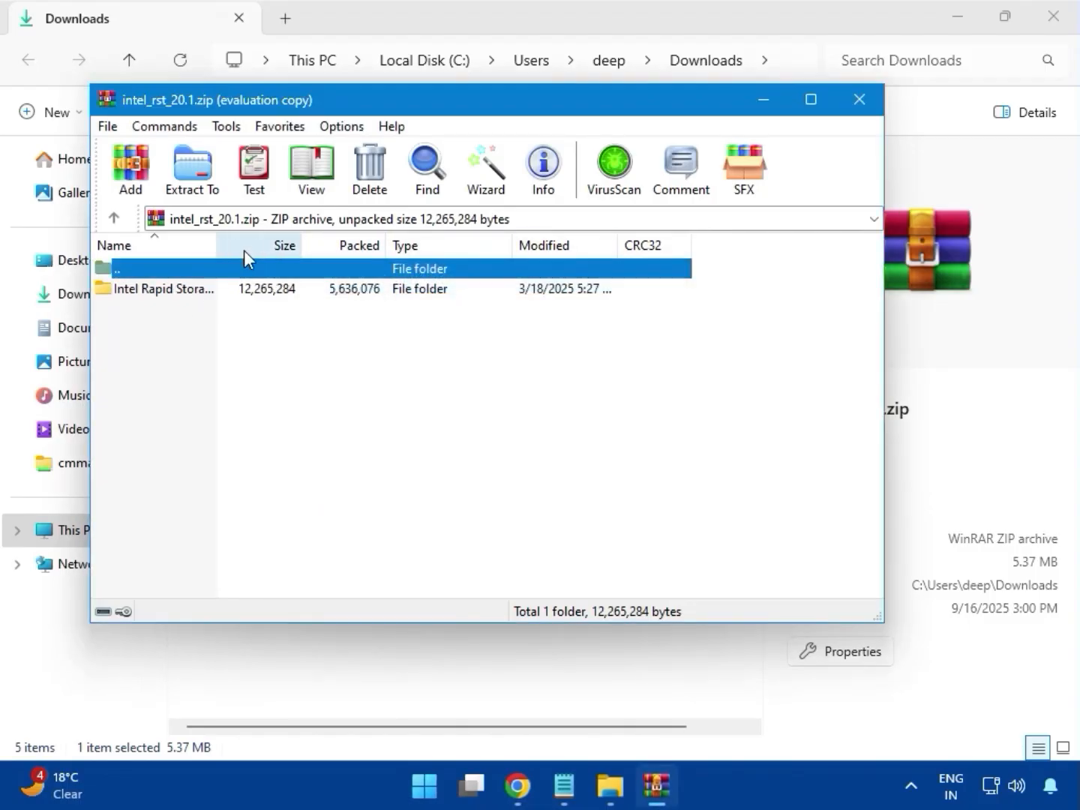
{"action": "left_click_drag", "start_coordinate": [216, 249], "coordinate": [382, 247]}
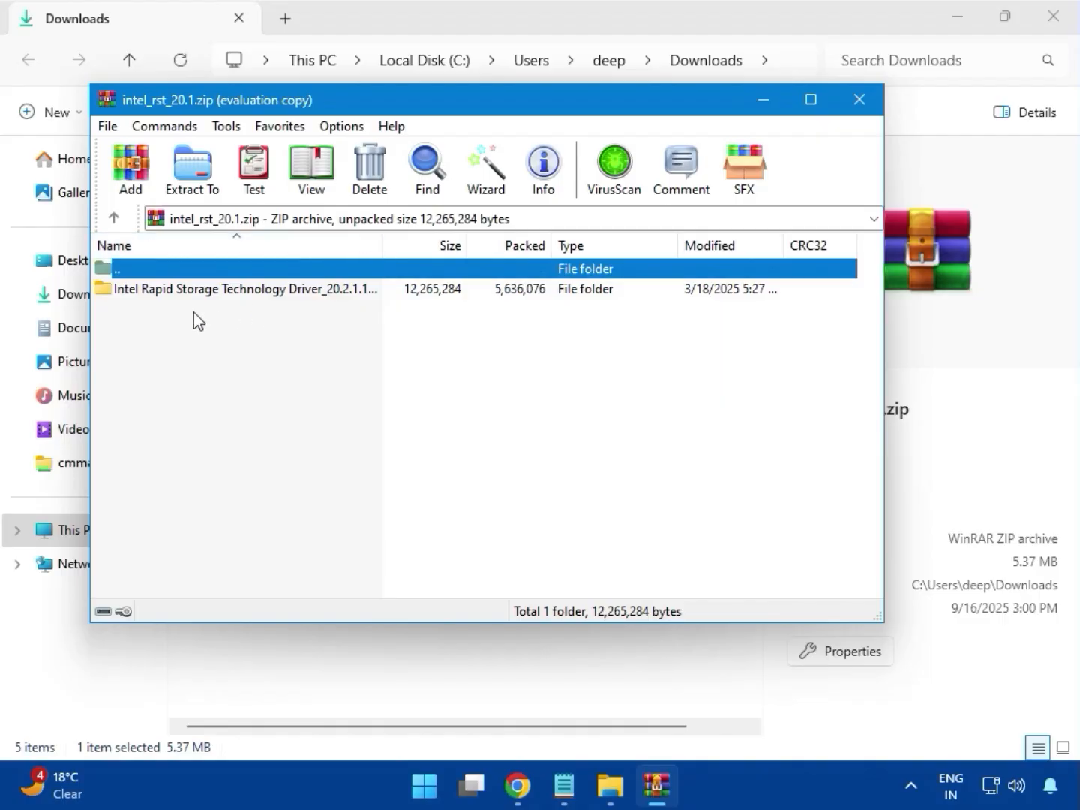
Run SetupRST.exe from the Intel Rapid Storage Technology Driver folder, approve the admin prompt, quit the setup and close the archive.
{"action": "double_click", "coordinate": [235, 288]}
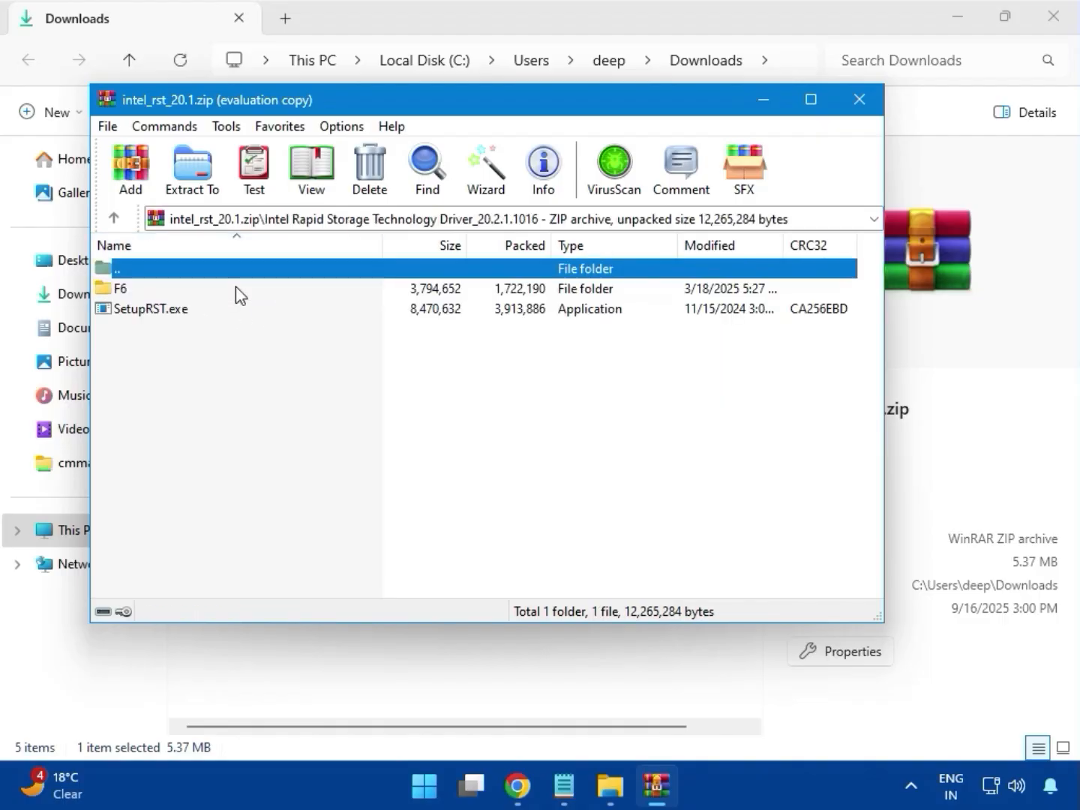
{"action": "left_click", "coordinate": [195, 315]}
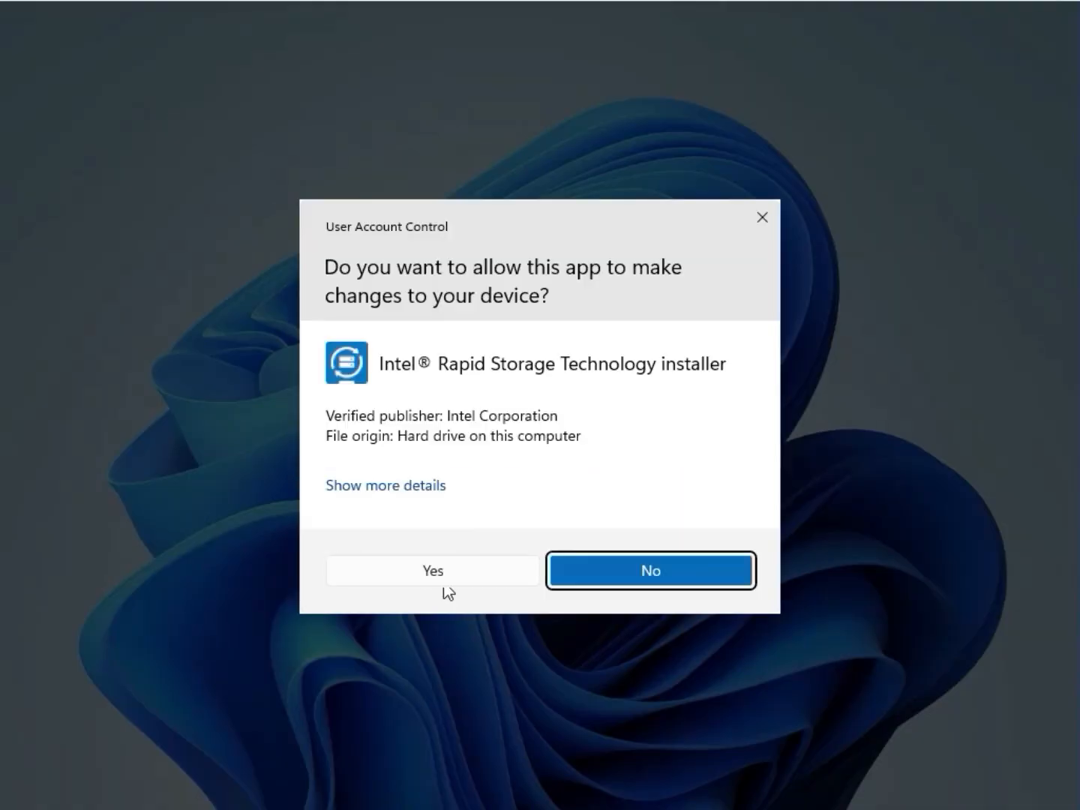
{"action": "left_click", "coordinate": [447, 575]}
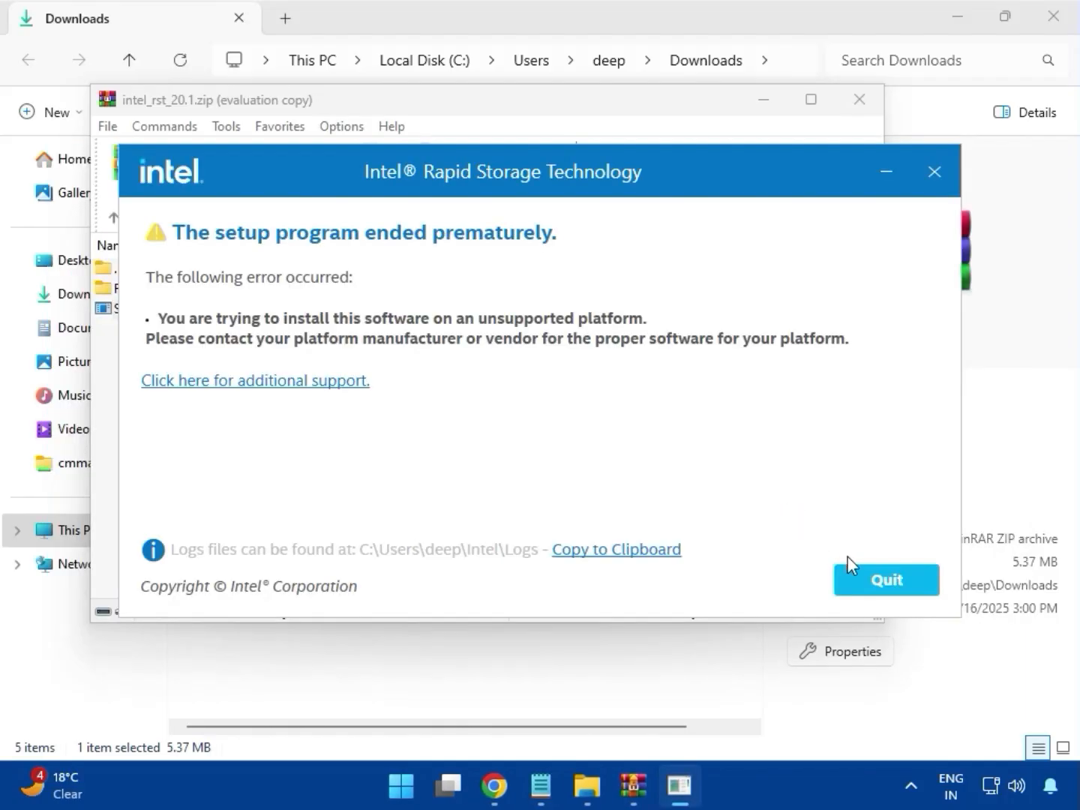
{"action": "left_click", "coordinate": [868, 571]}
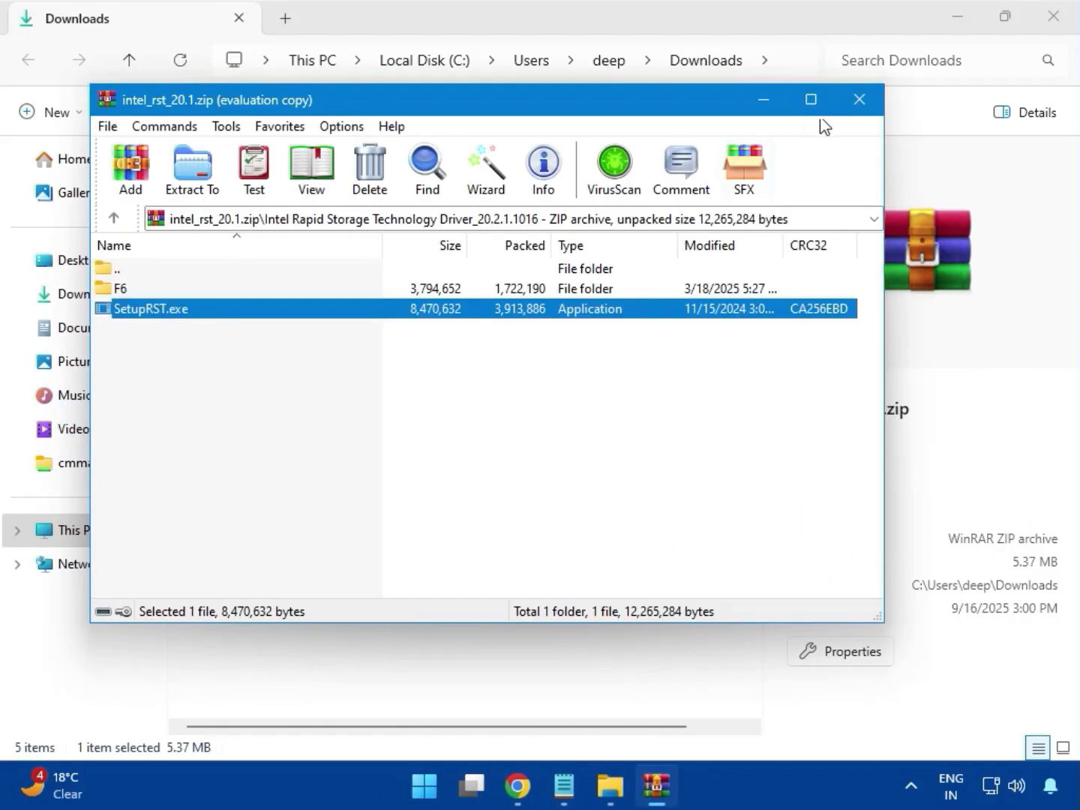
{"action": "left_click", "coordinate": [860, 99]}
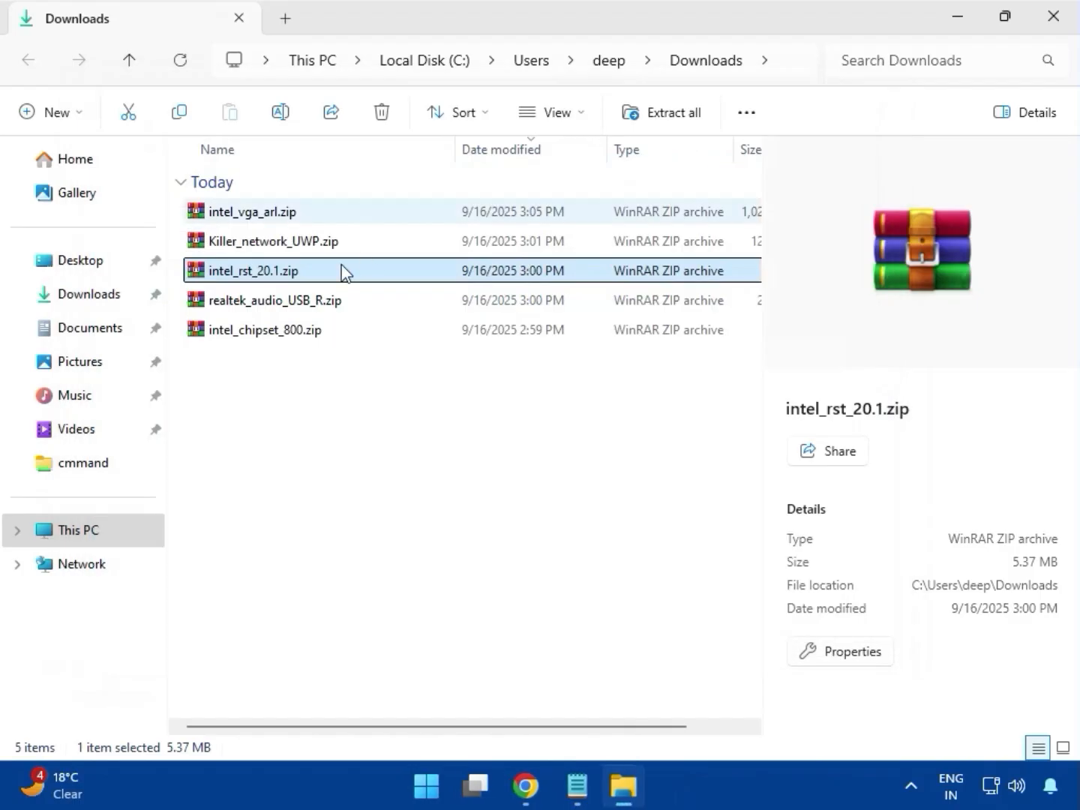
Open realtek_audio_USB_R.zip in the archiver and dismiss the licence reminder.
{"action": "left_click", "coordinate": [276, 307]}
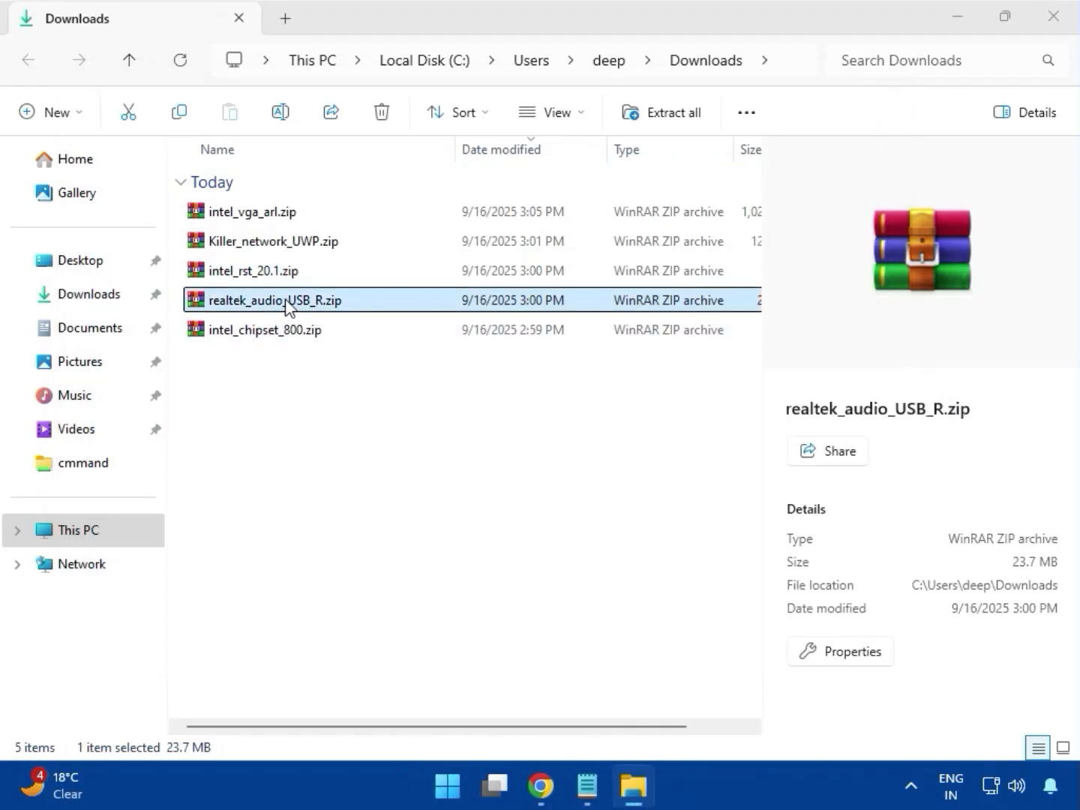
{"action": "double_click", "coordinate": [287, 306]}
{"action": "left_click", "coordinate": [212, 294]}
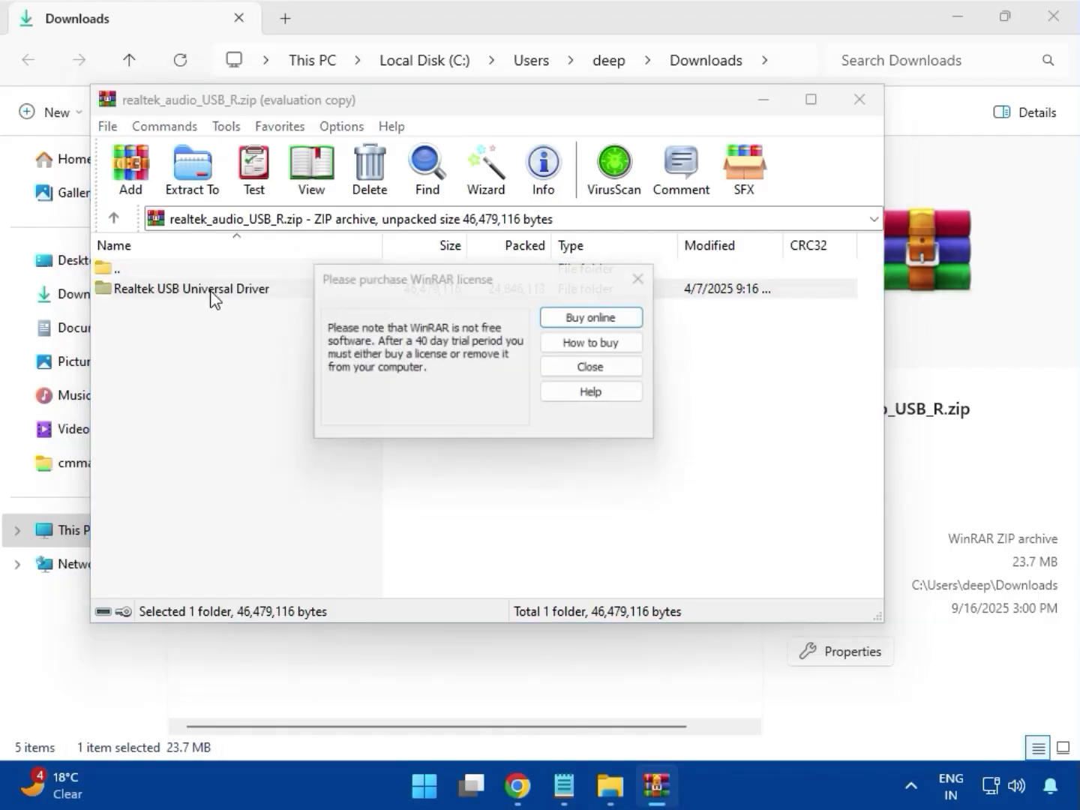
{"action": "left_click", "coordinate": [648, 279]}
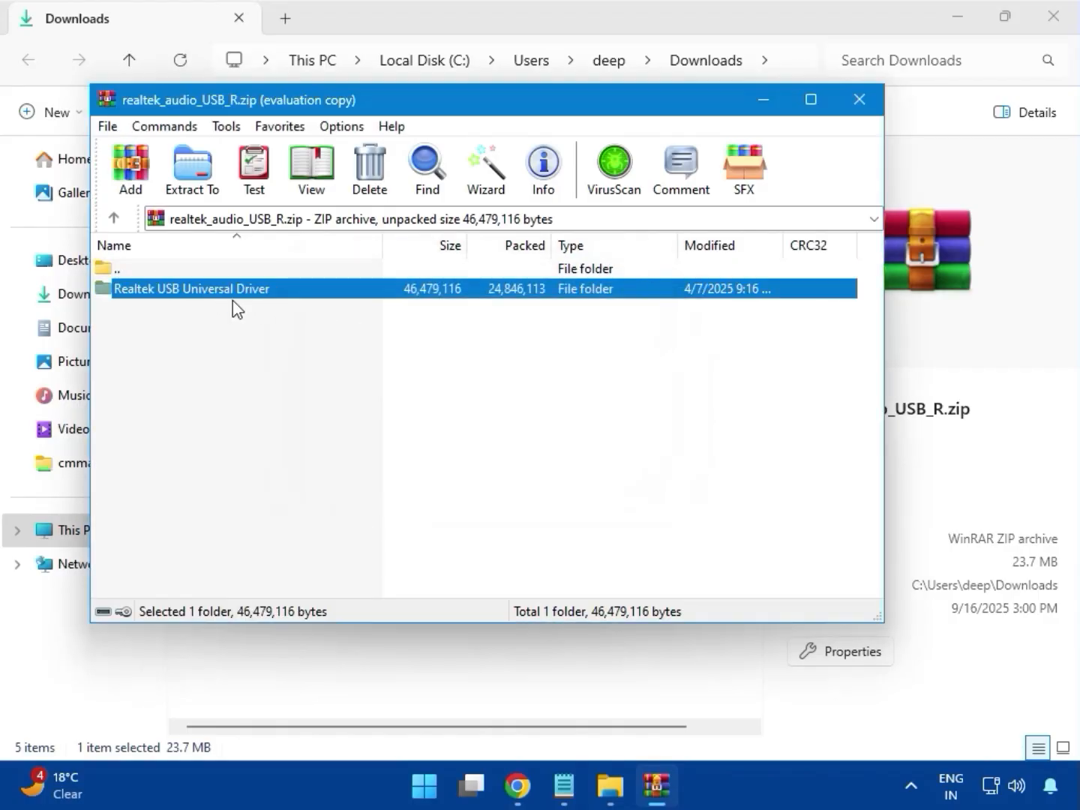
Launch setup.exe from the Realtek USB Universal Driver folder, approve the admin prompt and start the Realtek USB Audio installation.
{"action": "double_click", "coordinate": [232, 292]}
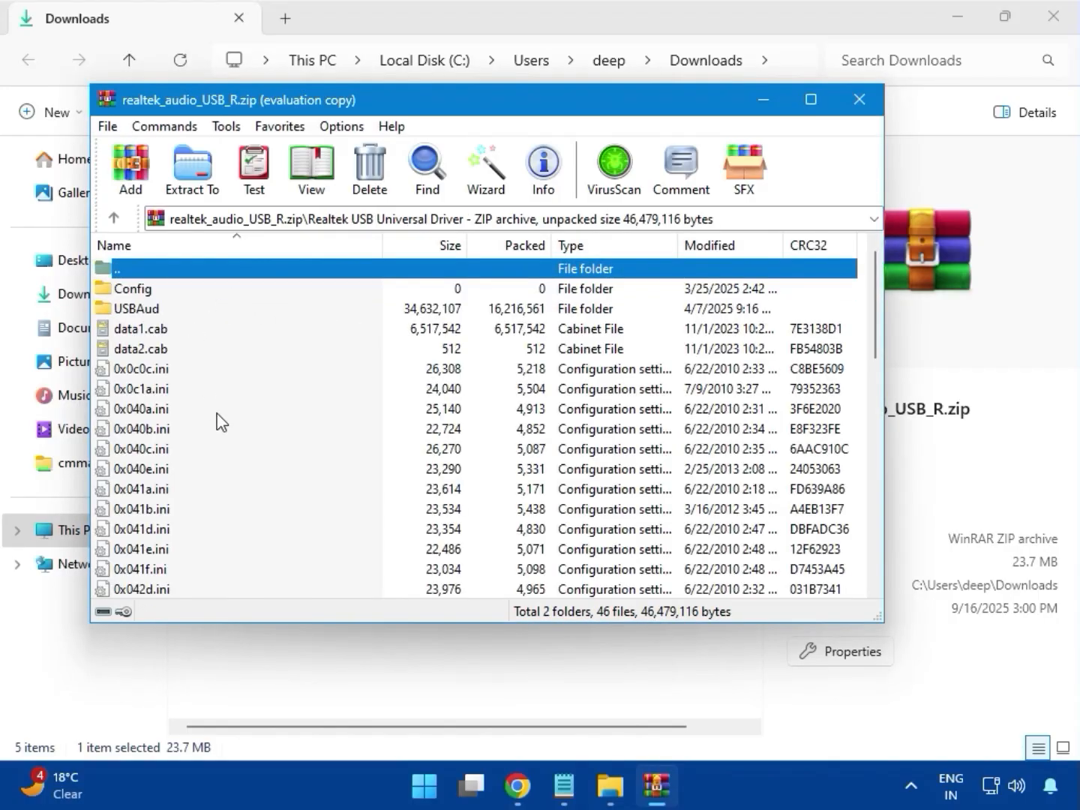
{"action": "scroll", "coordinate": [217, 423], "scroll_direction": "down", "scroll_amount": 10}
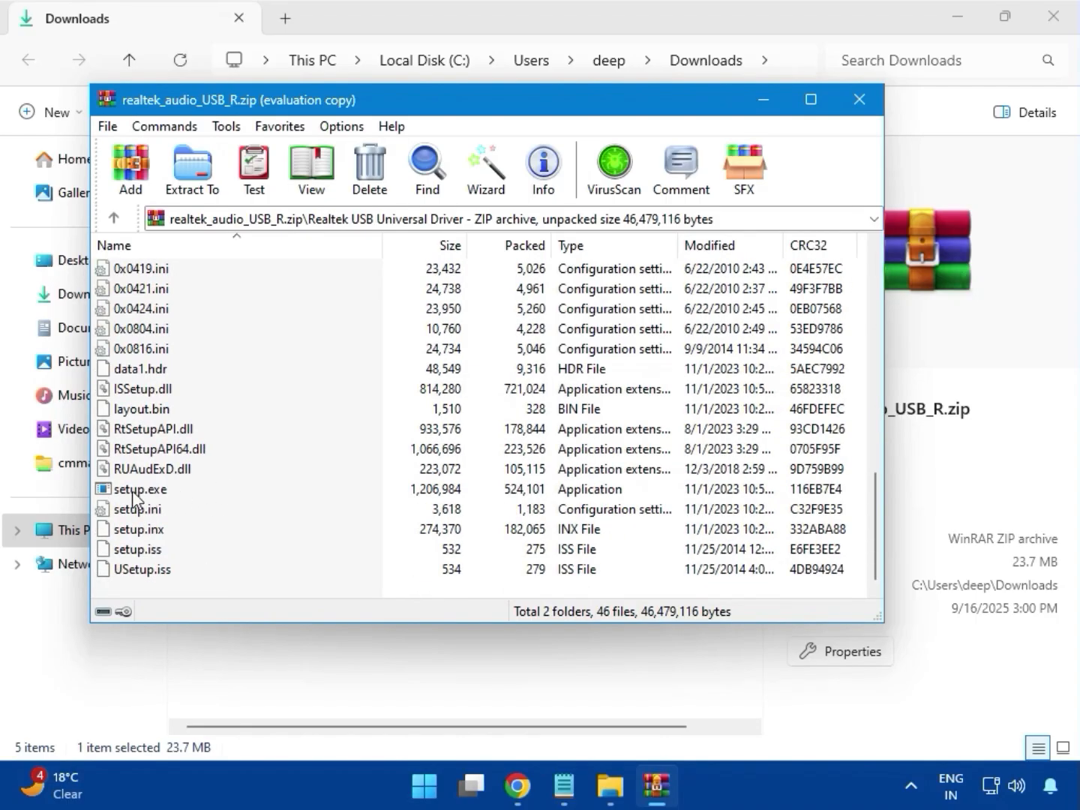
{"action": "left_click", "coordinate": [163, 496]}
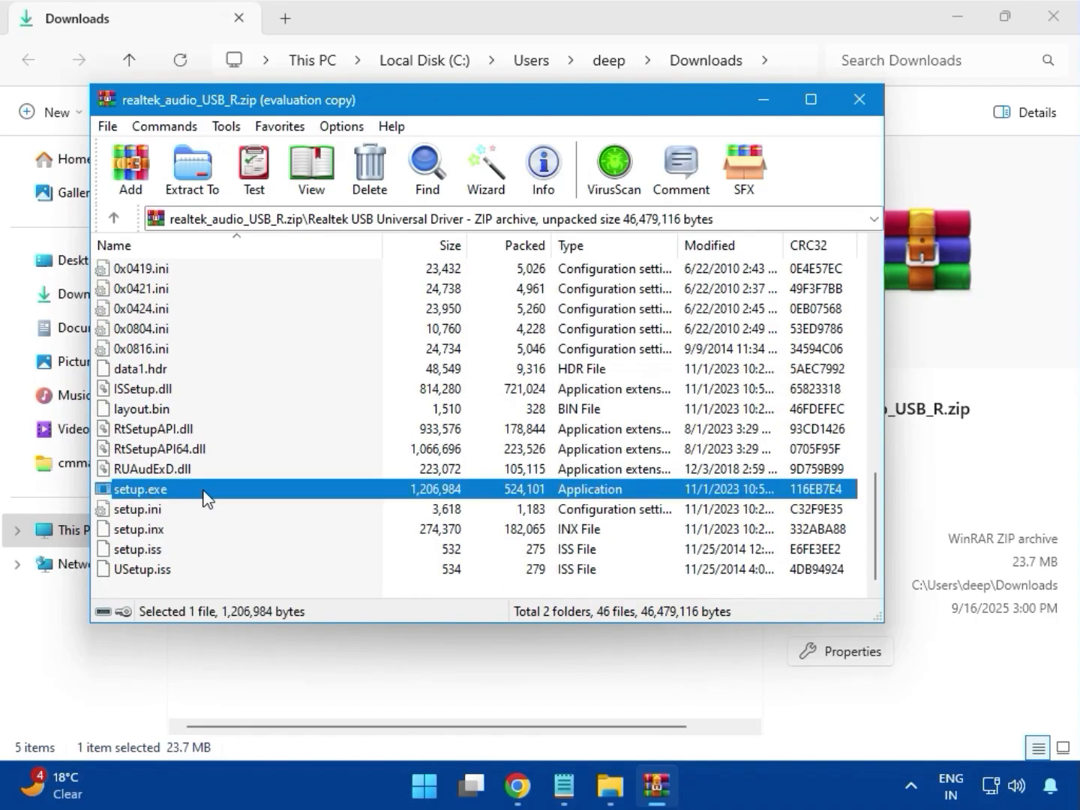
{"action": "double_click", "coordinate": [203, 488]}
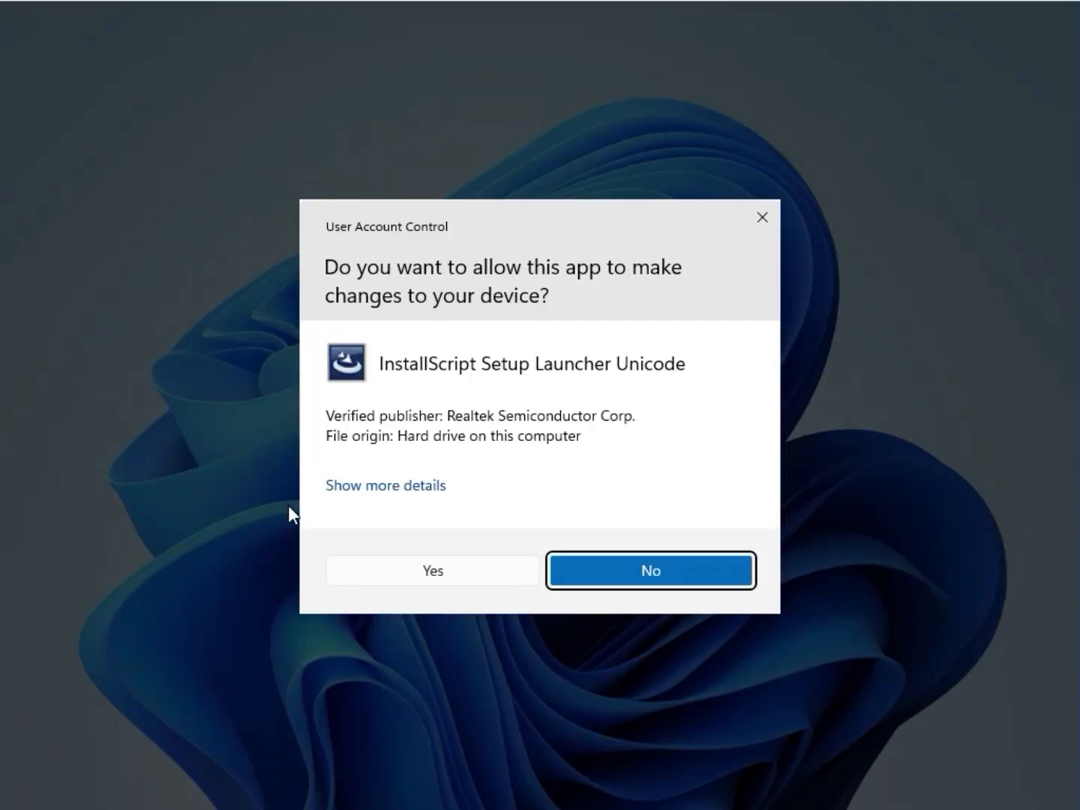
{"action": "left_click", "coordinate": [450, 573]}
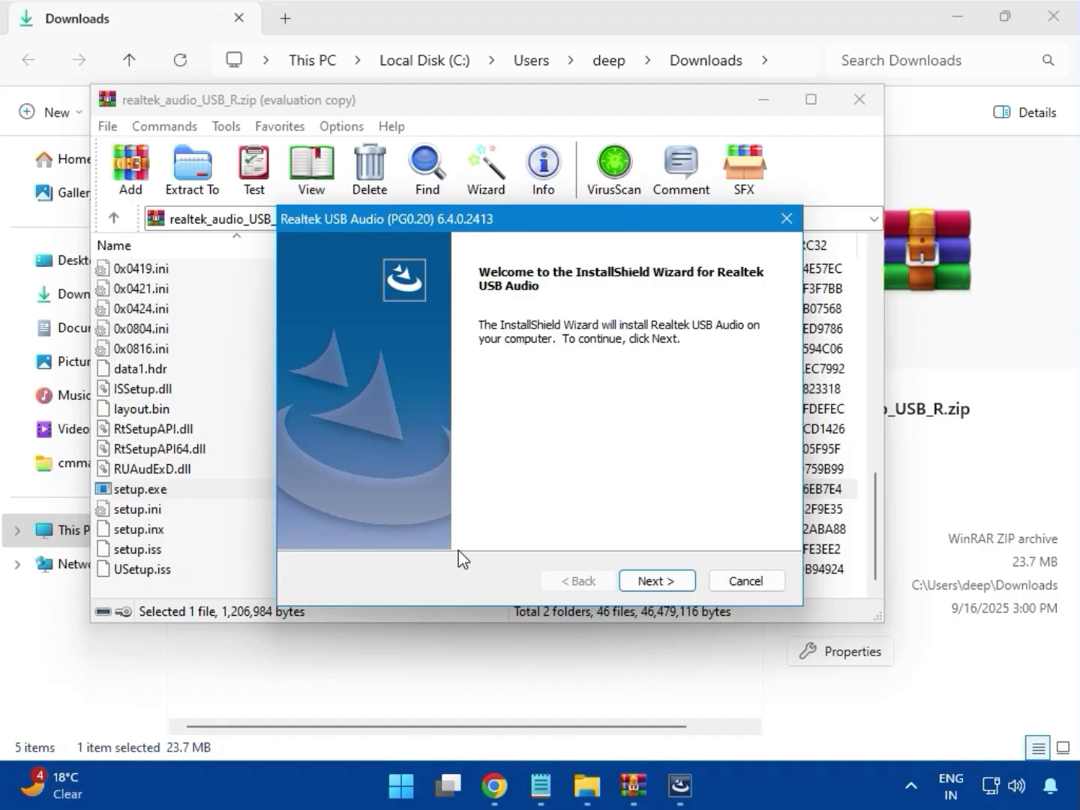
{"action": "left_click", "coordinate": [651, 582]}
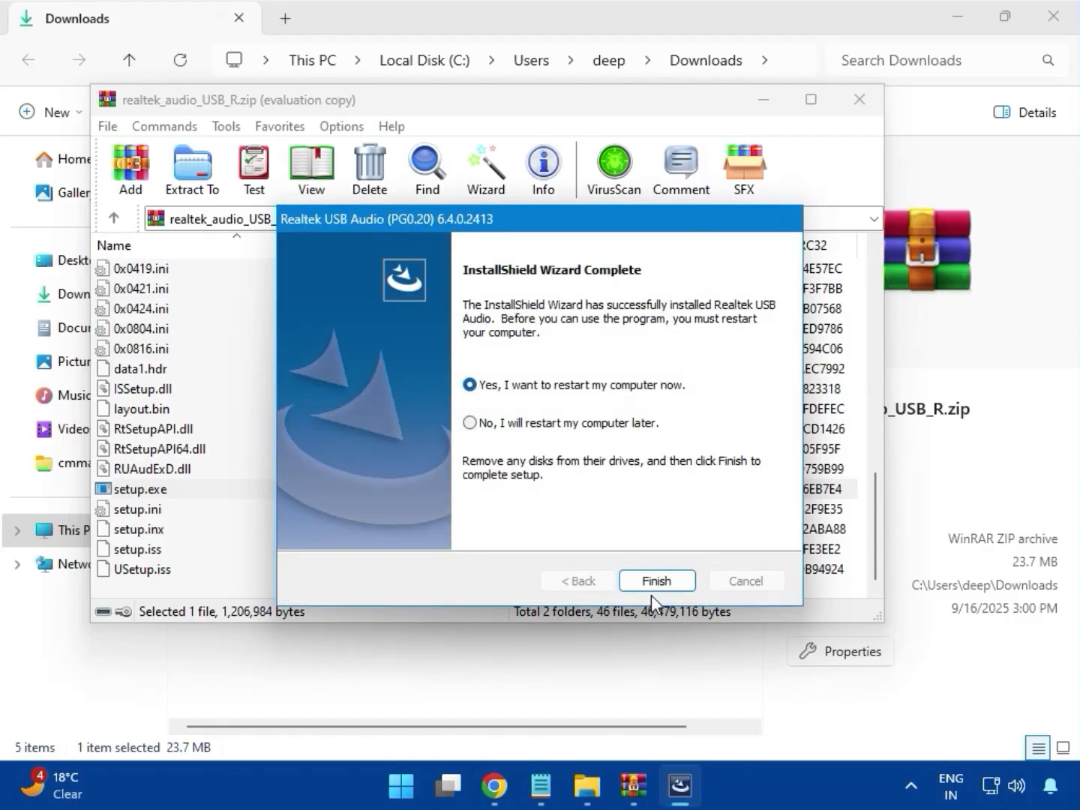
Choose to restart the computer later, finish the Realtek USB Audio installation, and close the archive.
{"action": "left_click", "coordinate": [469, 425]}
{"action": "left_click", "coordinate": [656, 582]}
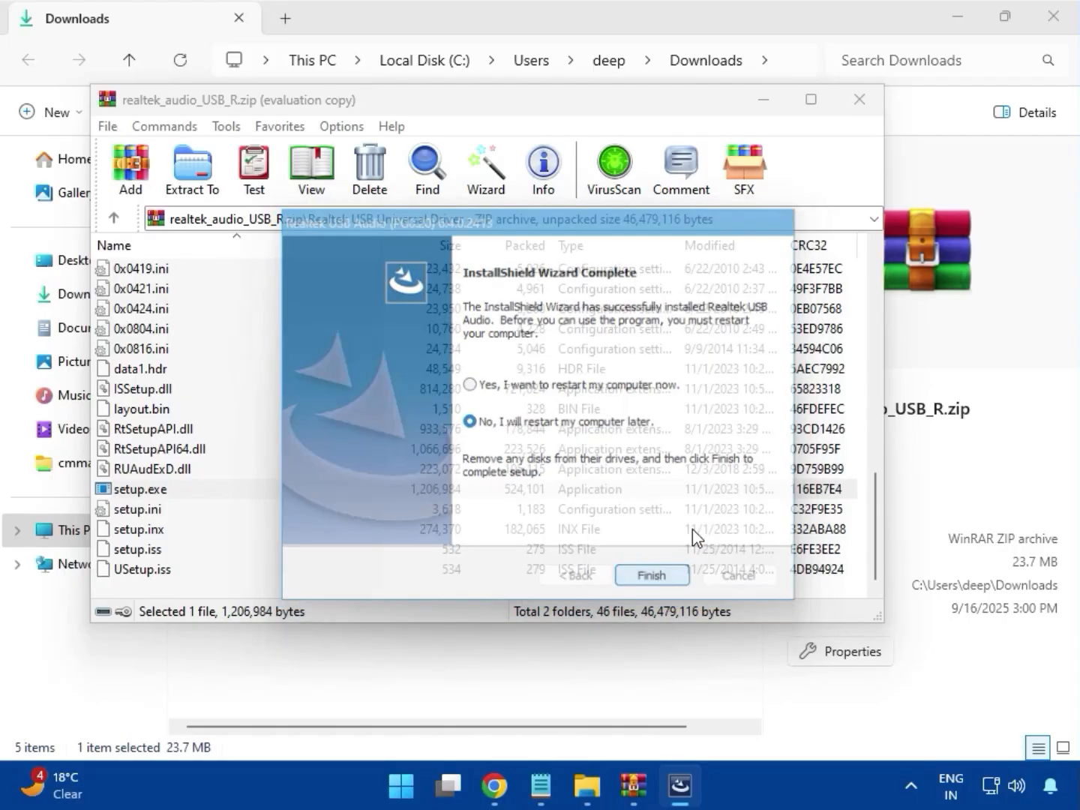
{"action": "left_click", "coordinate": [859, 101]}
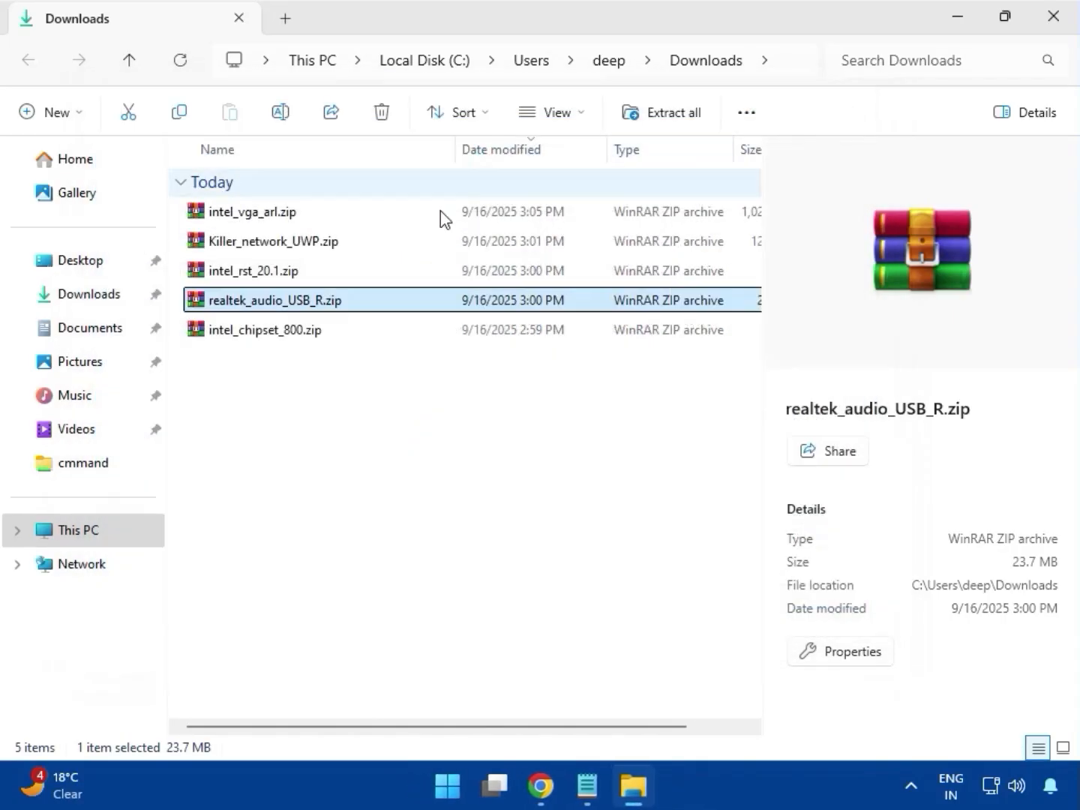
Open intel_chipset_800.zip, dismiss the licence reminder and enter the Intel Chipset Driver_10.1.20062.8627 folder.
{"action": "double_click", "coordinate": [291, 334]}
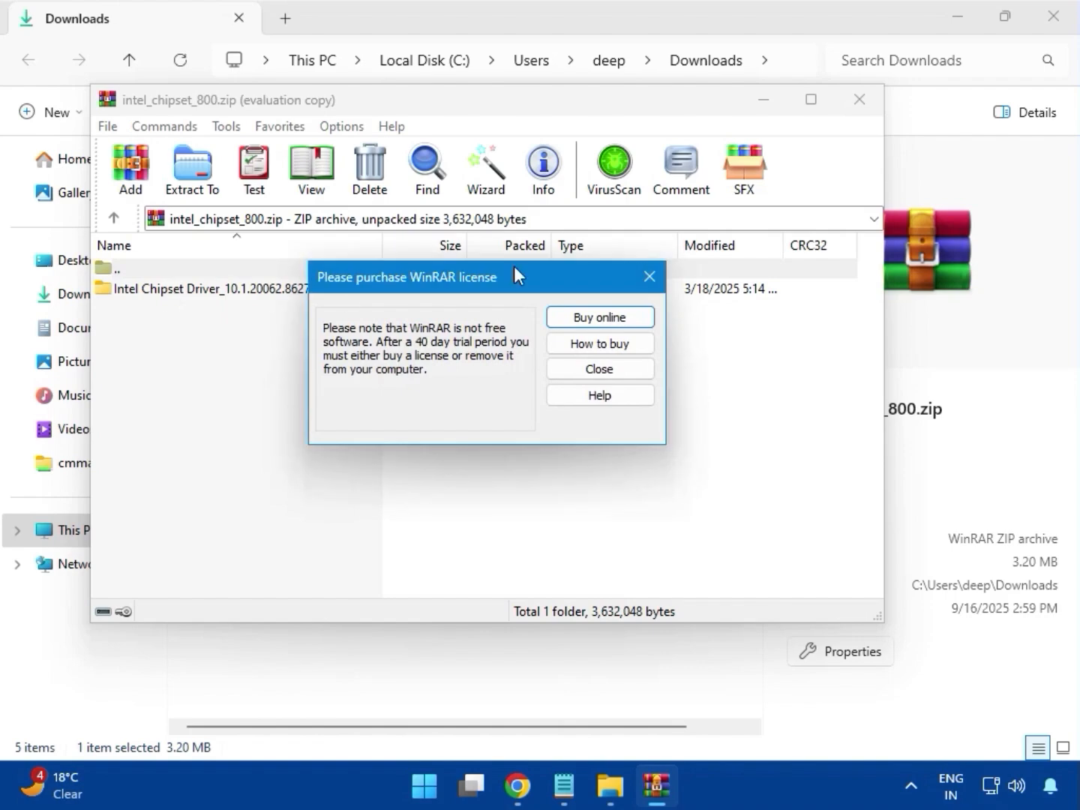
{"action": "left_click", "coordinate": [647, 273]}
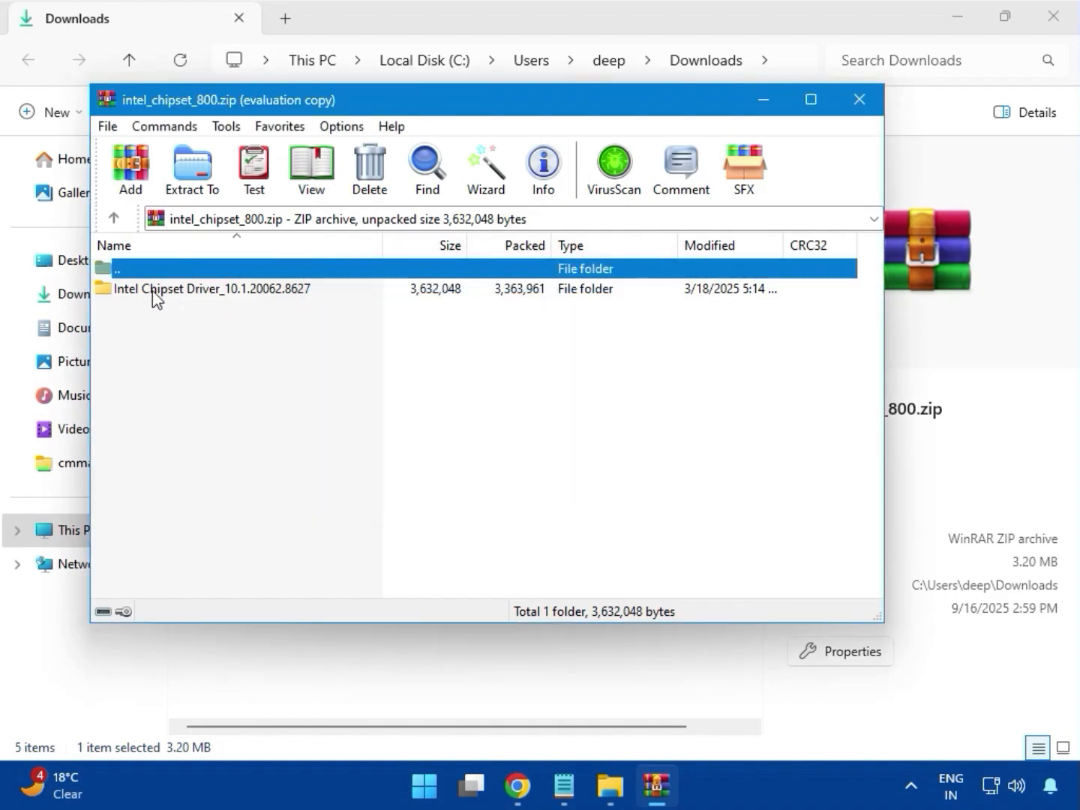
{"action": "left_click", "coordinate": [184, 293]}
{"action": "double_click", "coordinate": [189, 290]}
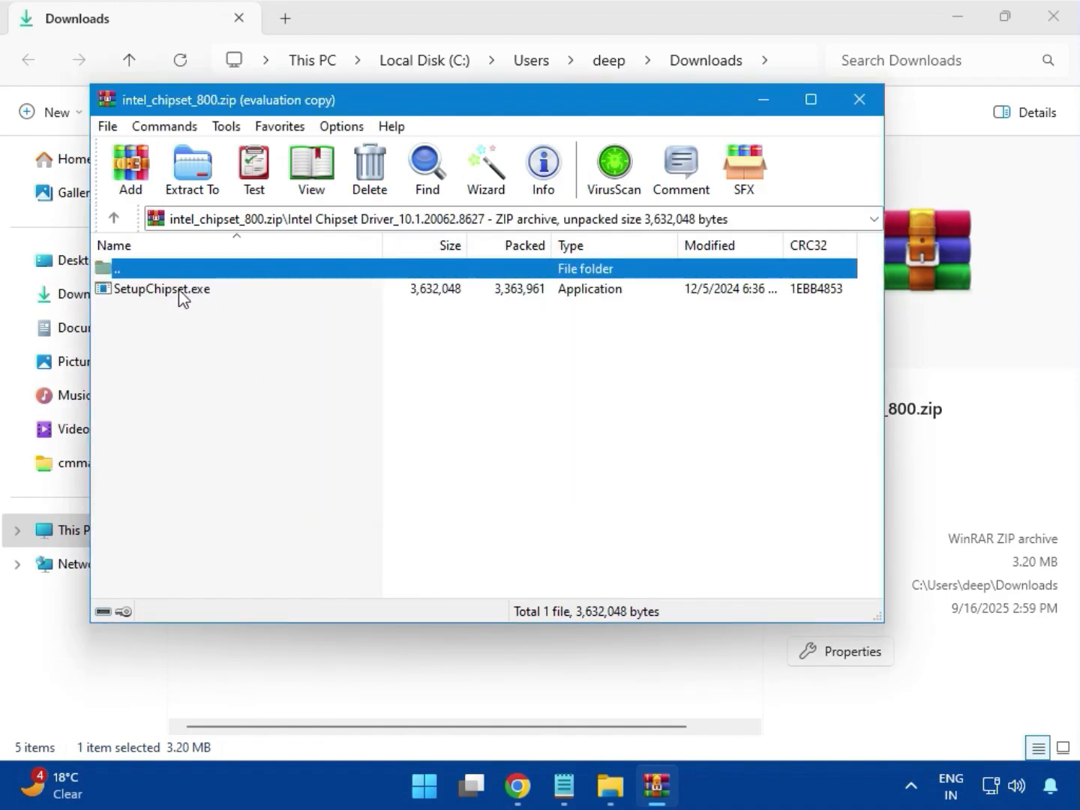
Run SetupChipset.exe, continue past the welcome page, accept the licence agreement and approve the admin prompt.
{"action": "left_click", "coordinate": [149, 291]}
{"action": "double_click", "coordinate": [208, 293]}
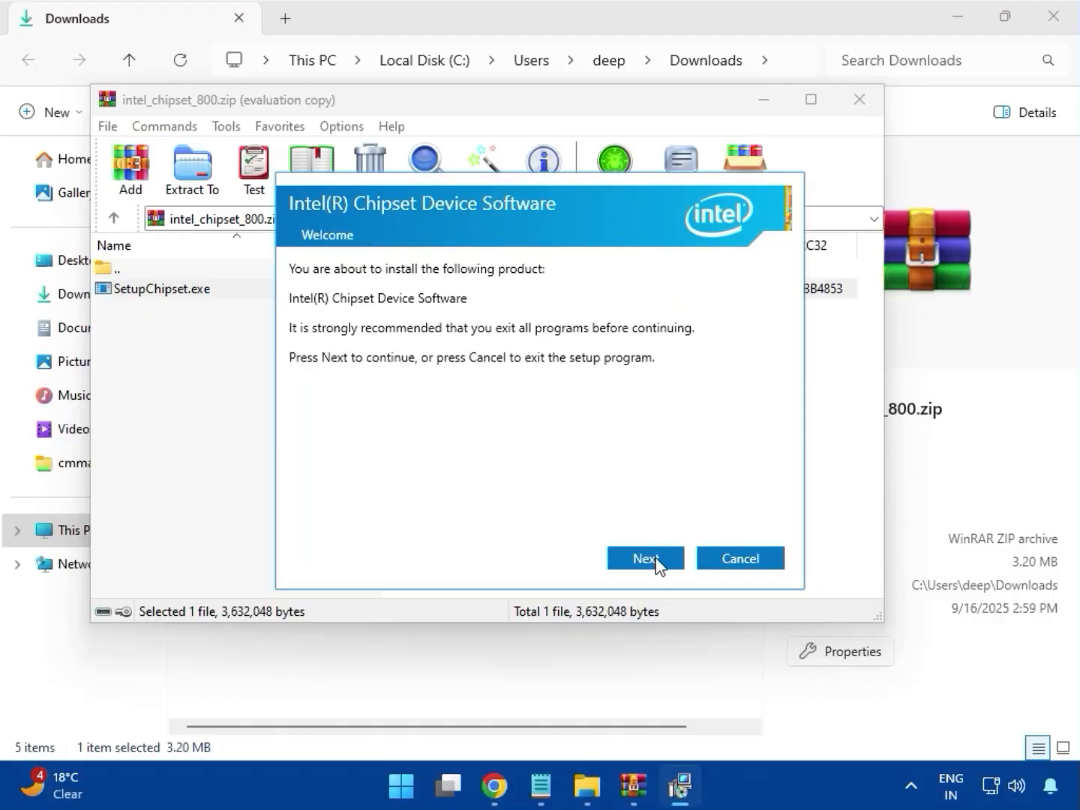
{"action": "left_click", "coordinate": [645, 558]}
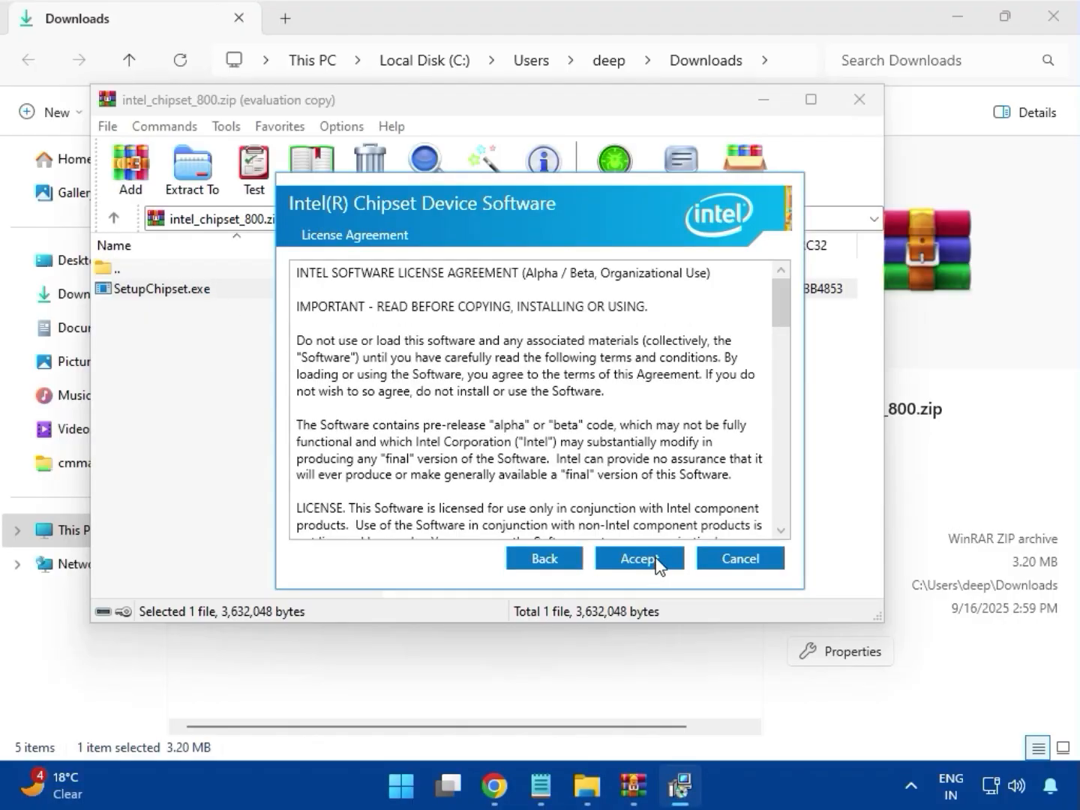
{"action": "left_click", "coordinate": [659, 561]}
{"action": "left_click", "coordinate": [659, 560]}
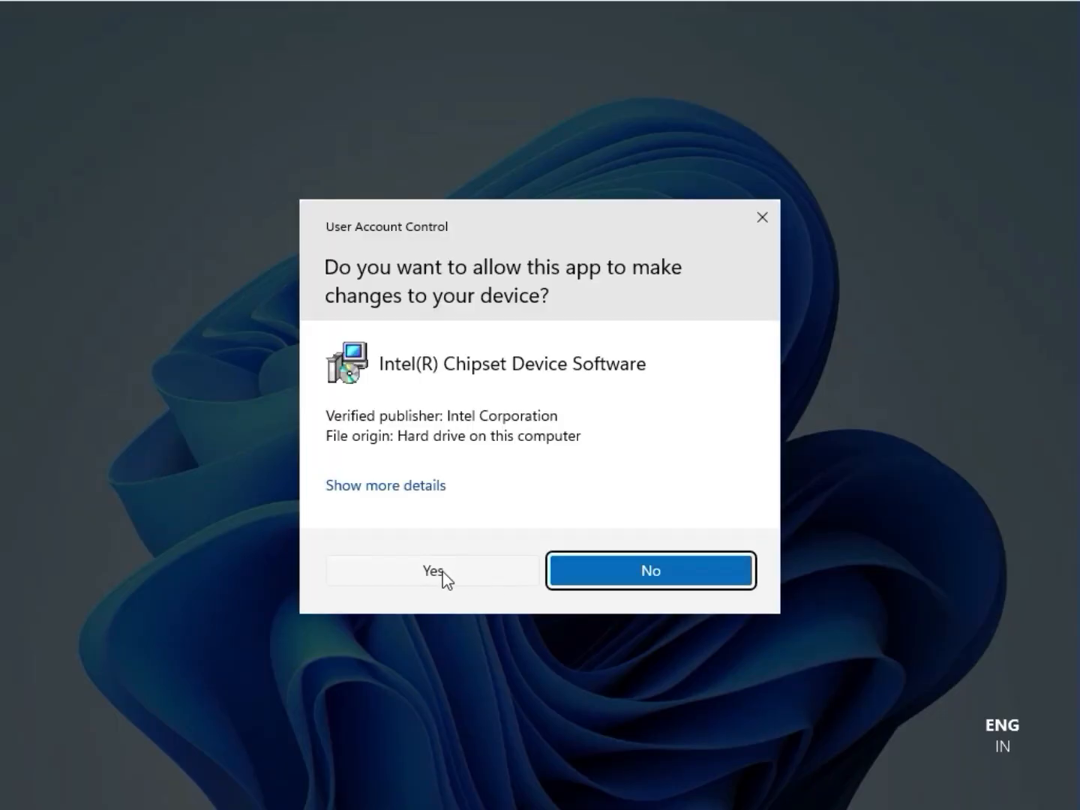
{"action": "left_click", "coordinate": [442, 573]}
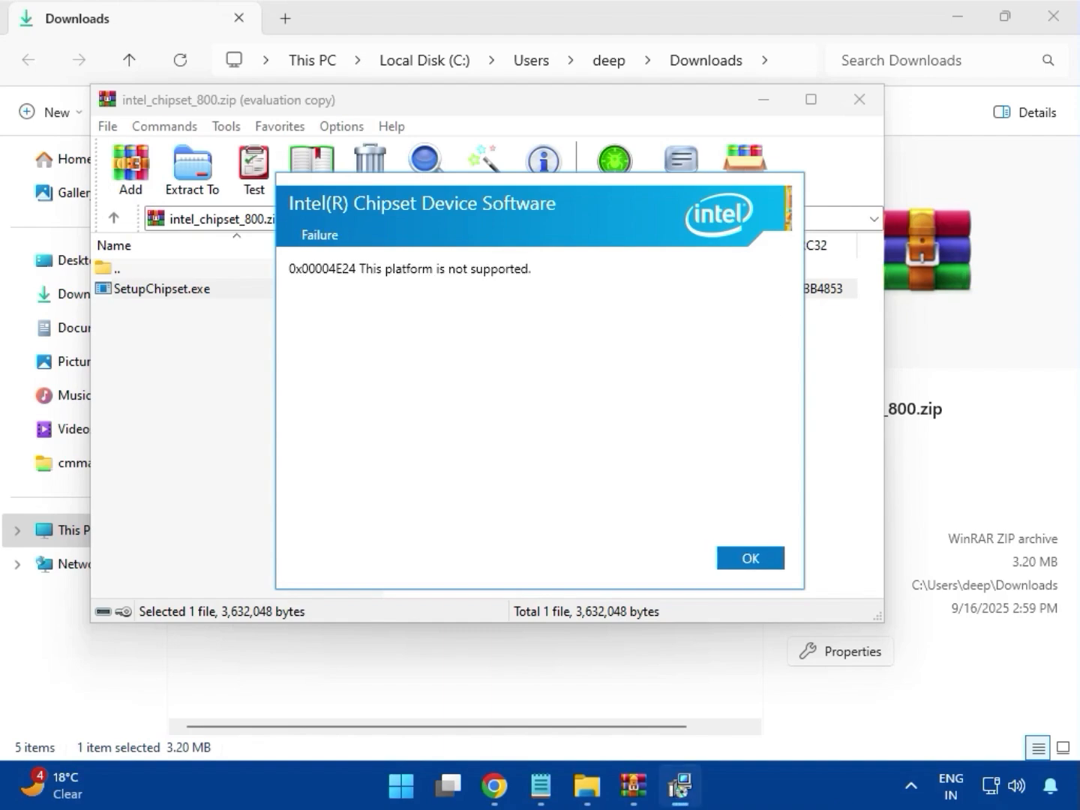
Dismiss the chipset setup failure, close the archive and close the Downloads folder window.
{"action": "left_click", "coordinate": [751, 557]}
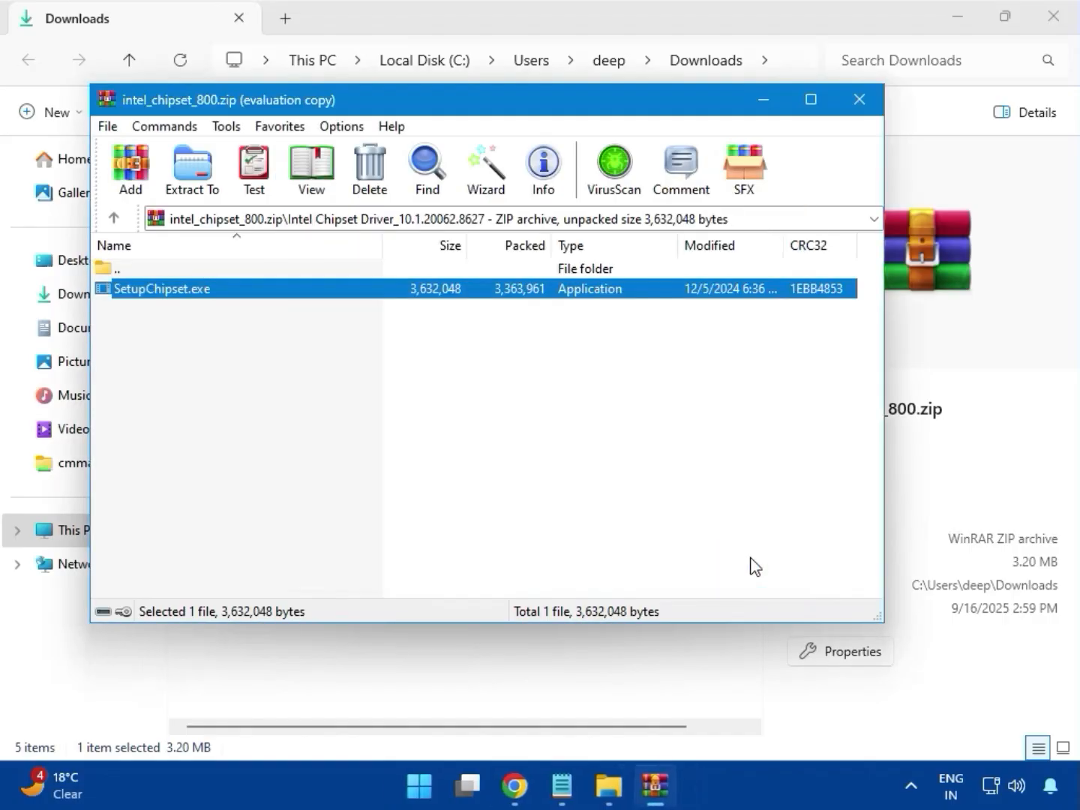
{"action": "left_click", "coordinate": [859, 100]}
{"action": "left_click", "coordinate": [1049, 23]}
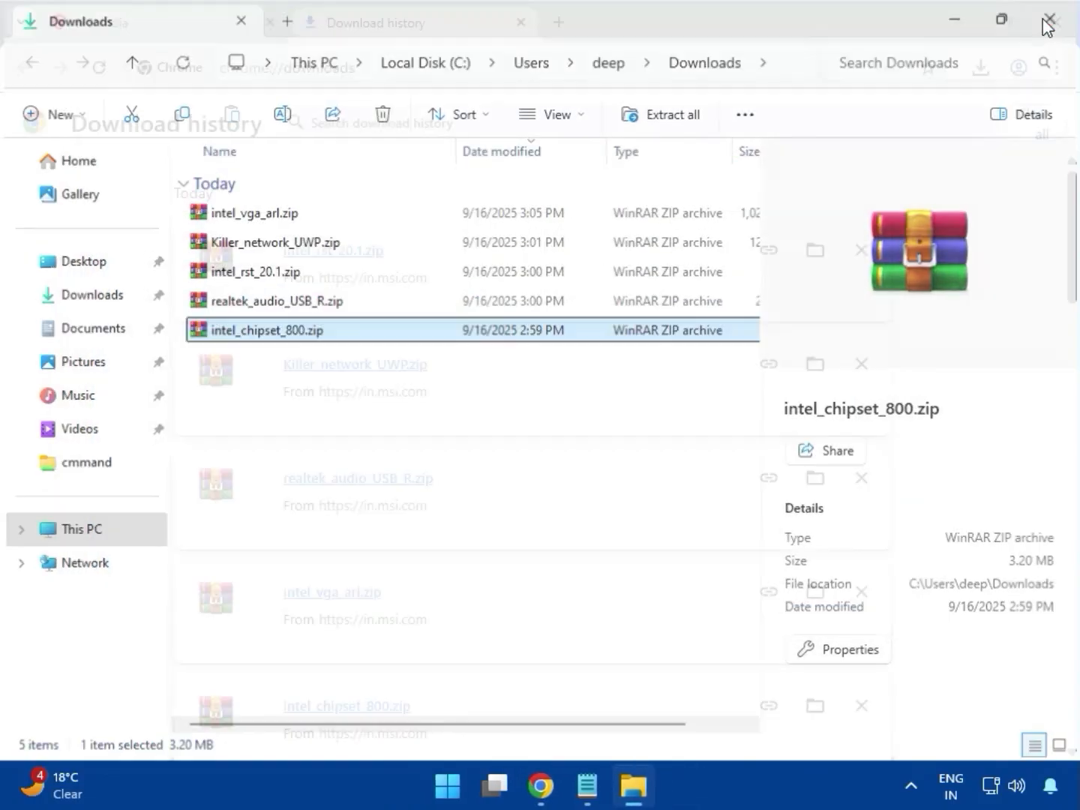